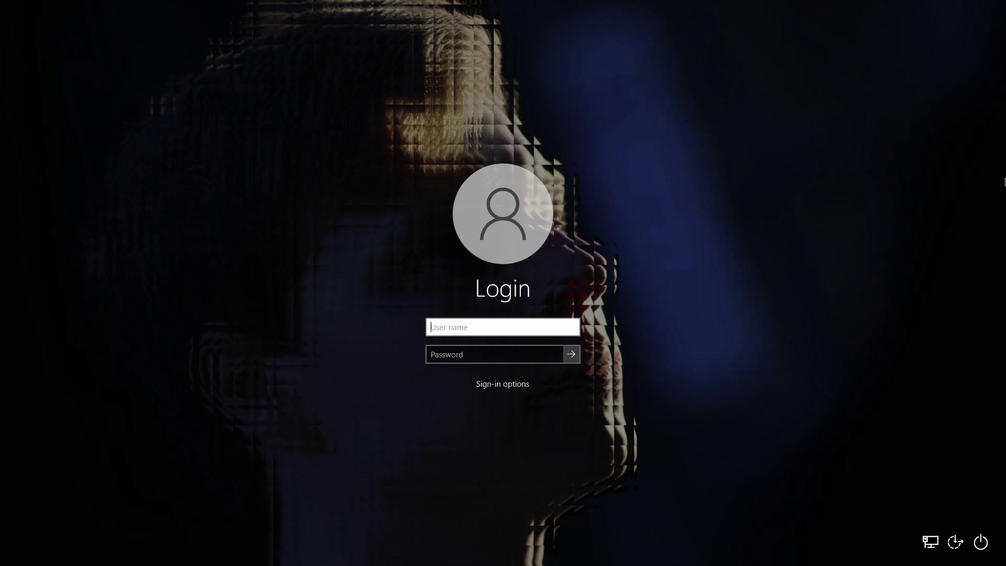
Sign in to Windows as 'user' with the account password.
{"action": "type", "text": "s"}
{"action": "key", "text": "BackSpace"}
{"action": "type", "text": "s"}
{"action": "key", "text": "BackSpace"}
{"action": "type", "text": "user"}
{"action": "key", "text": "Tab"}
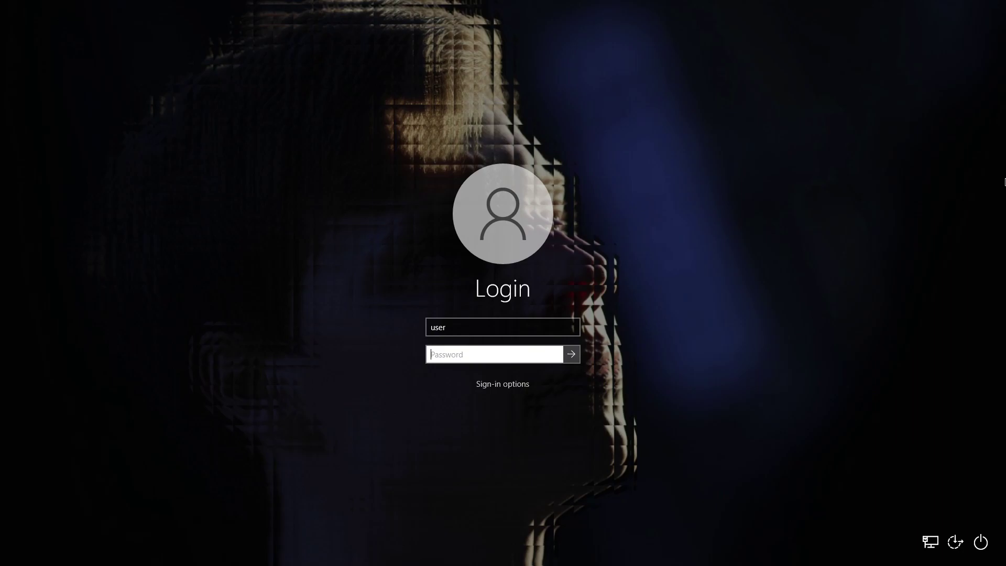
{"action": "type", "text": "*****"}
{"action": "key", "text": "Return"}
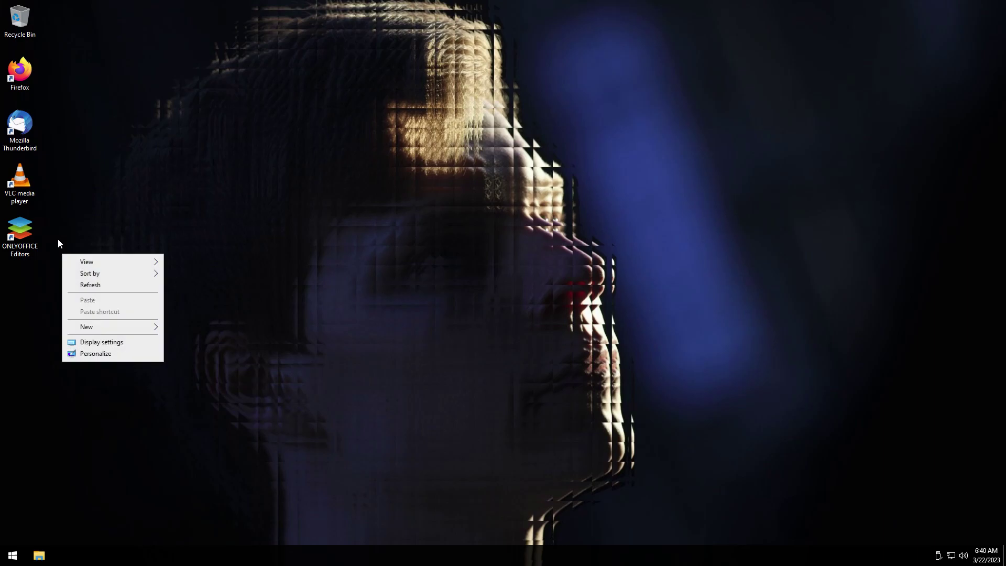
Dismiss the desktop context menu.
{"action": "left_click", "coordinate": [156, 198]}
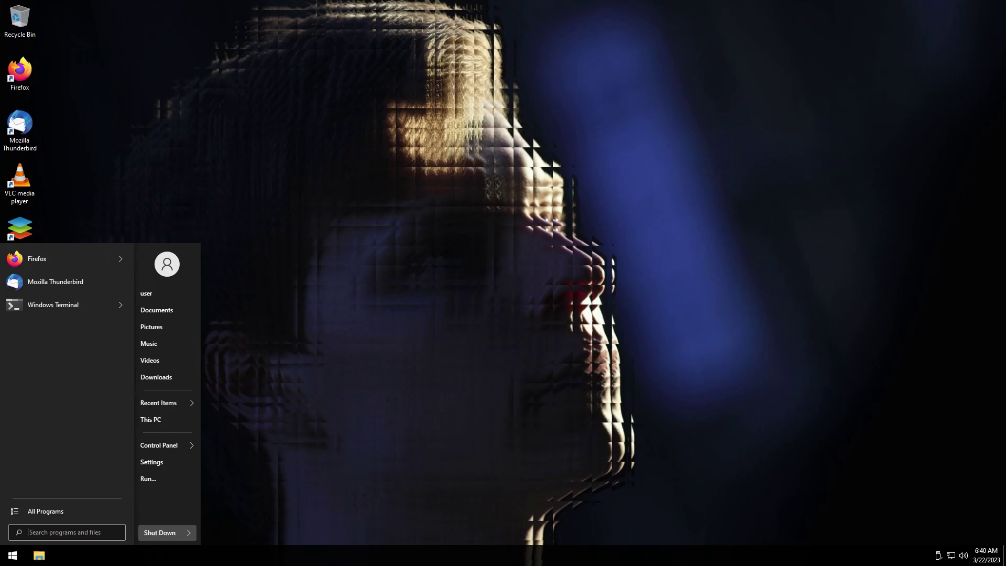
Test a 'dasd' Start search, clear it, browse All Programs, then launch Settings.
{"action": "left_click", "coordinate": [13, 556]}
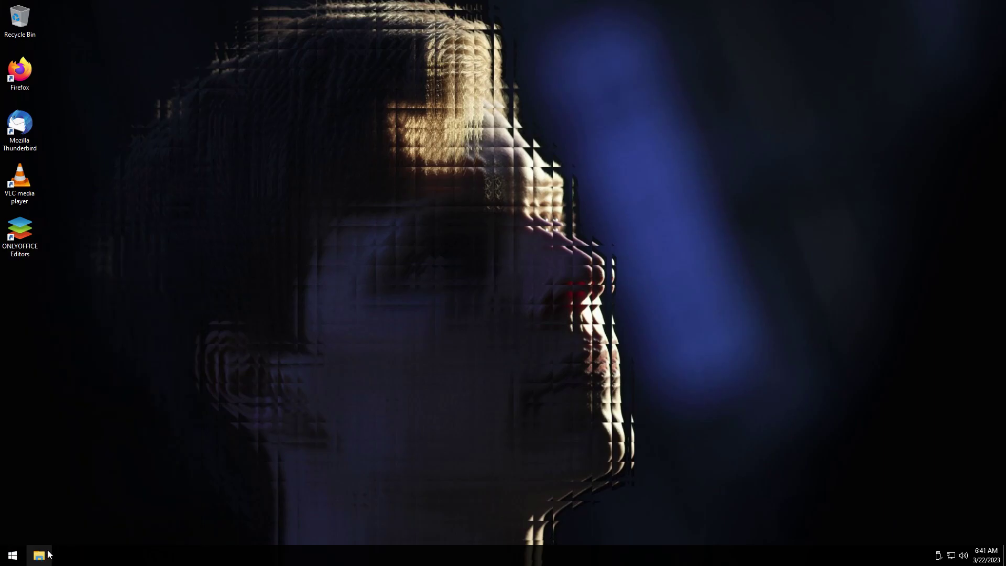
{"action": "left_click", "coordinate": [13, 555]}
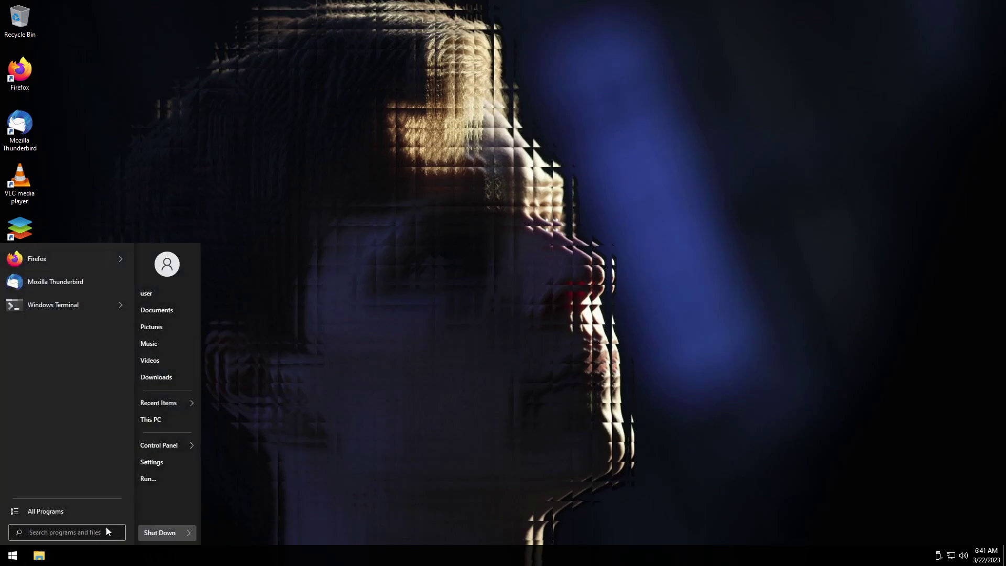
{"action": "type", "text": "dasd"}
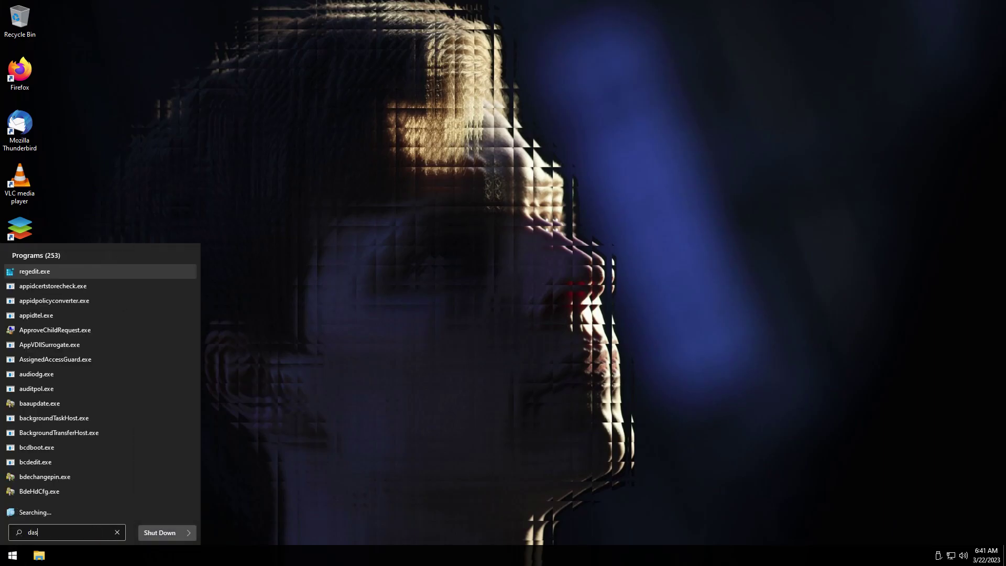
{"action": "left_click", "coordinate": [117, 533]}
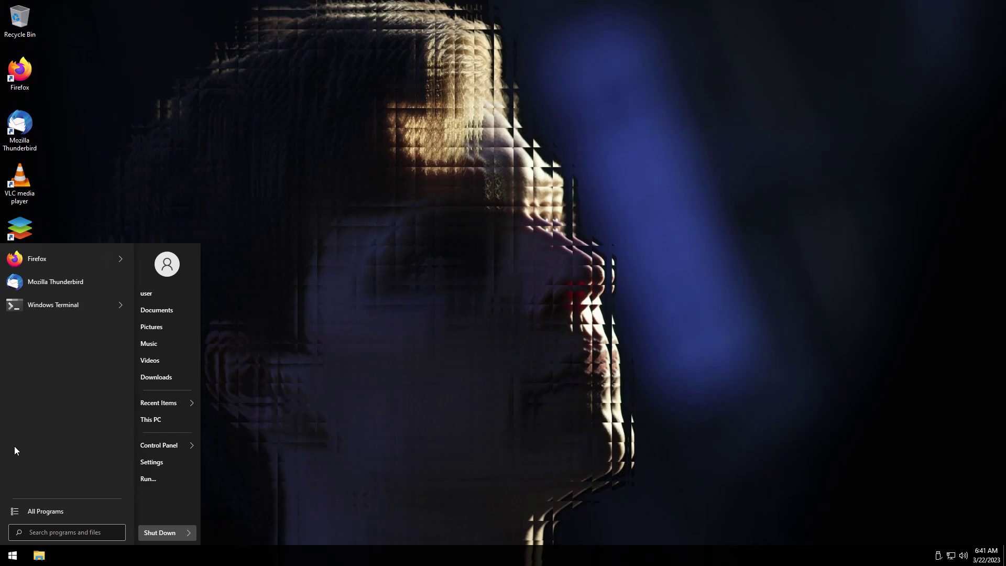
{"action": "left_click", "coordinate": [29, 511]}
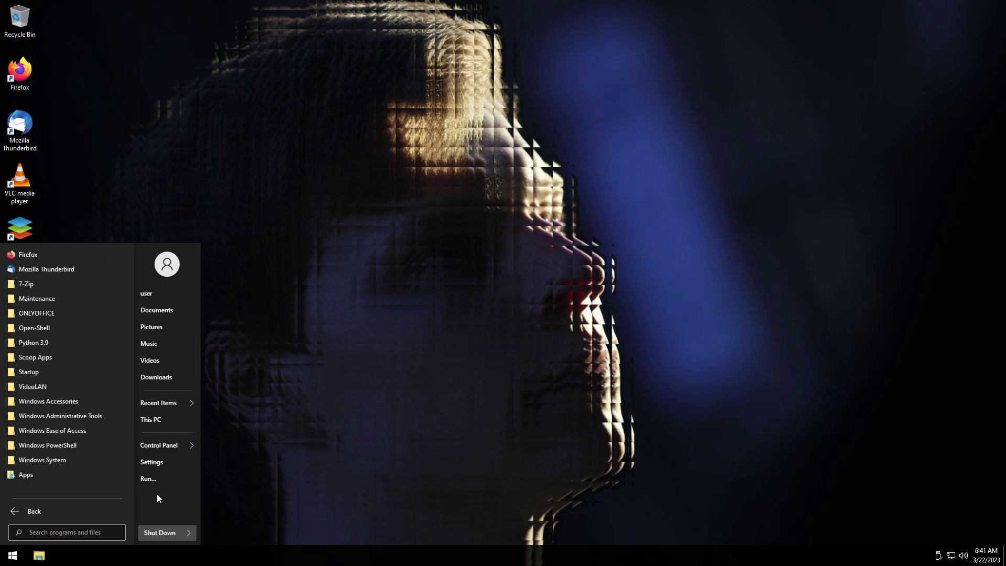
{"action": "left_click", "coordinate": [184, 461]}
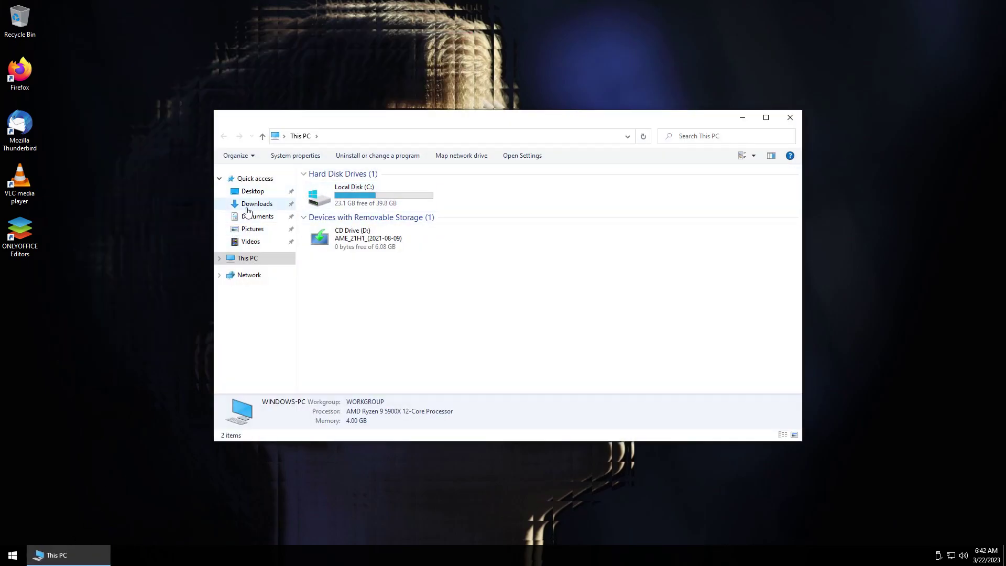
Open Downloads under Quick access, then launch Firefox from its desktop icon.
{"action": "left_click", "coordinate": [256, 204]}
{"action": "double_click", "coordinate": [20, 70]}
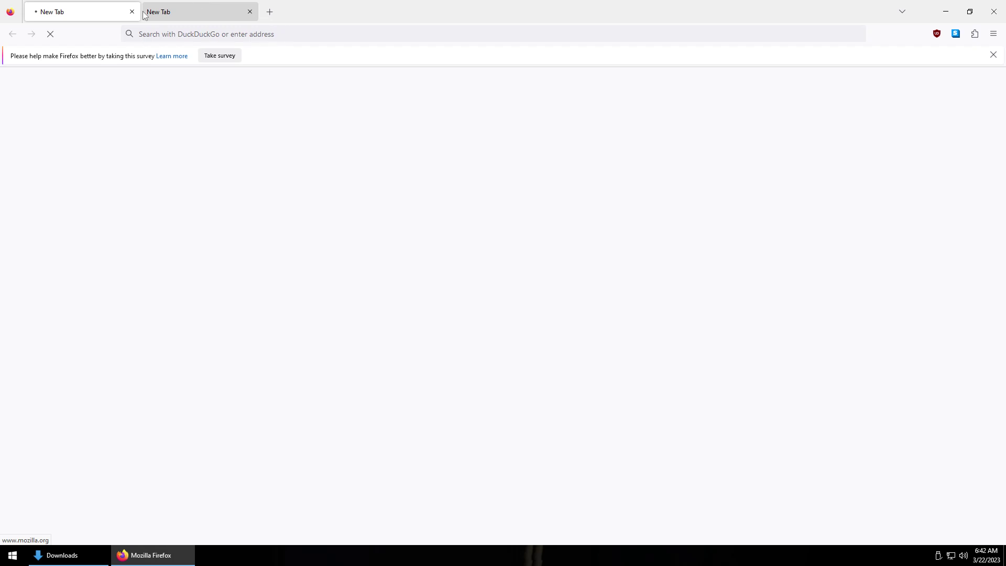
Close the leftover startup tab in Firefox.
{"action": "left_click", "coordinate": [152, 13]}
{"action": "left_click", "coordinate": [105, 11]}
{"action": "left_click", "coordinate": [132, 12]}
Search Firefox's History list for the ameliorated.info download page.
{"action": "left_click", "coordinate": [994, 34]}
{"action": "left_click", "coordinate": [945, 141]}
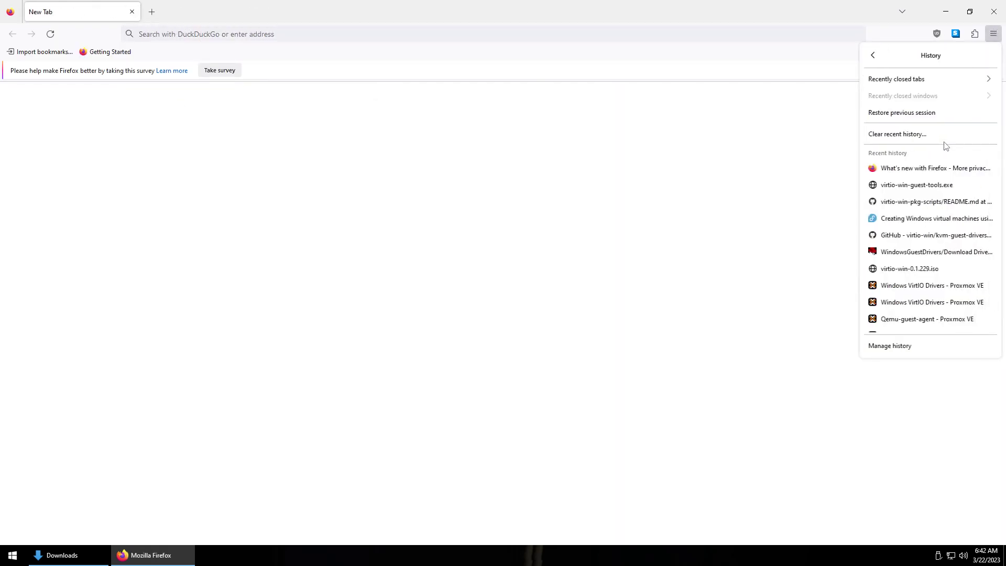
{"action": "scroll", "coordinate": [917, 299], "scroll_direction": "down", "scroll_amount": 3}
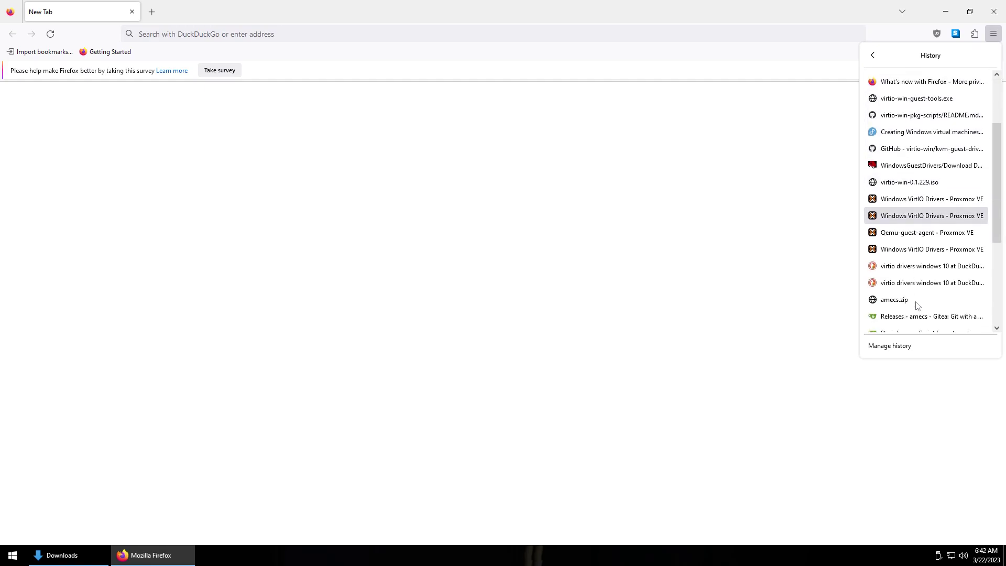
{"action": "scroll", "coordinate": [925, 270], "scroll_direction": "down", "scroll_amount": 3}
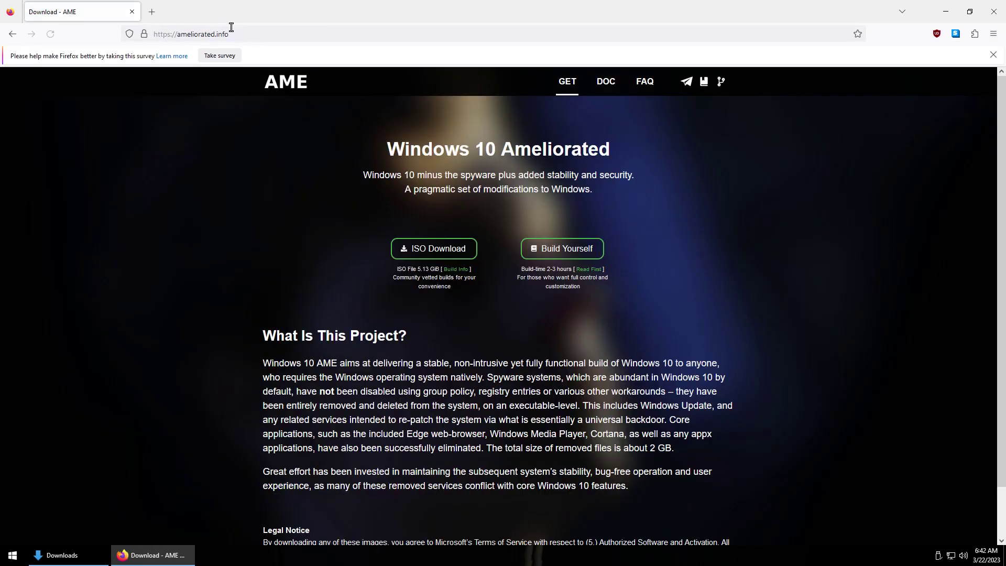
{"action": "scroll", "coordinate": [572, 215], "scroll_direction": "down", "scroll_amount": 2}
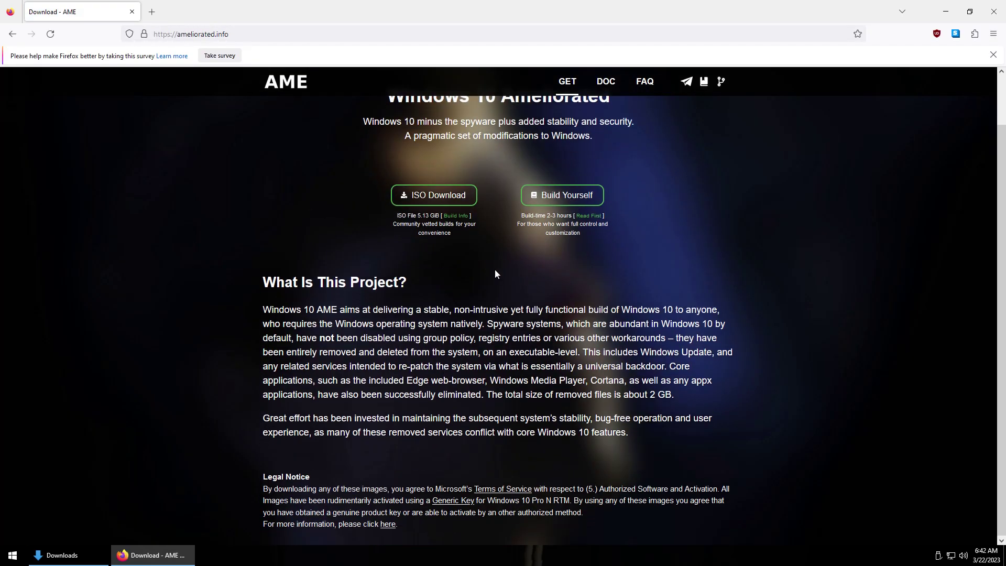
{"action": "scroll", "coordinate": [495, 270], "scroll_direction": "up", "scroll_amount": 2}
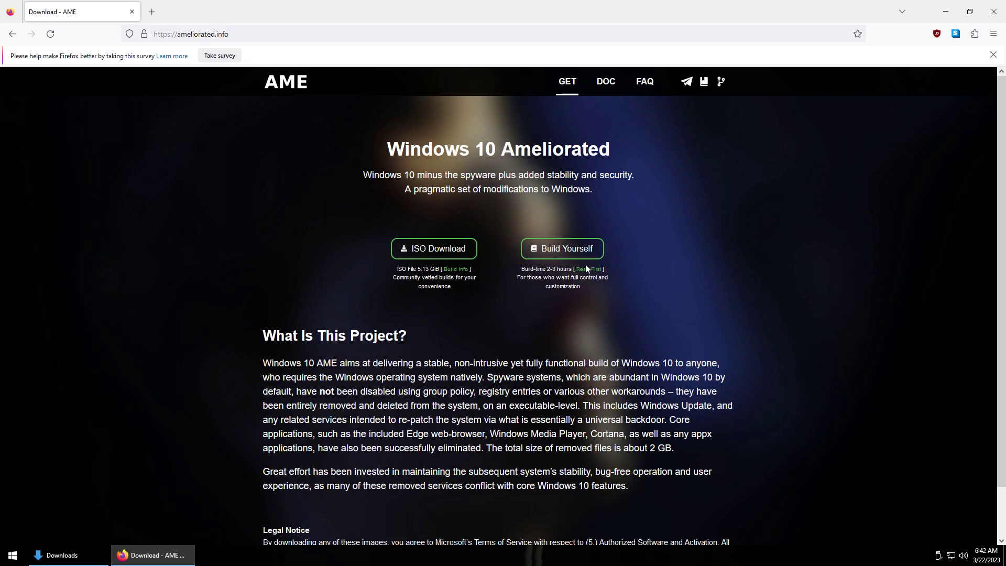
{"action": "scroll", "coordinate": [645, 251], "scroll_direction": "down", "scroll_amount": 1}
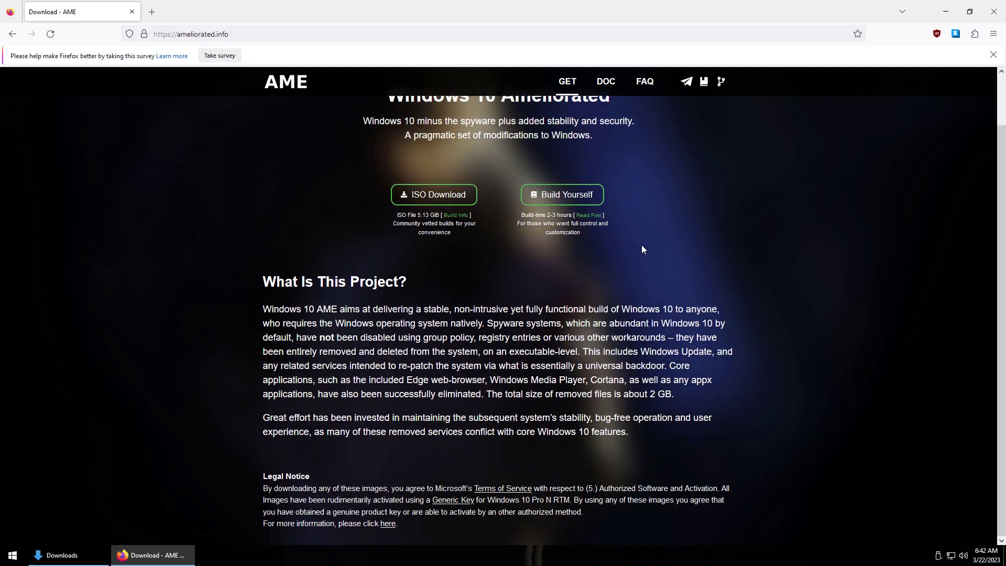
{"action": "scroll", "coordinate": [590, 250], "scroll_direction": "up", "scroll_amount": 1}
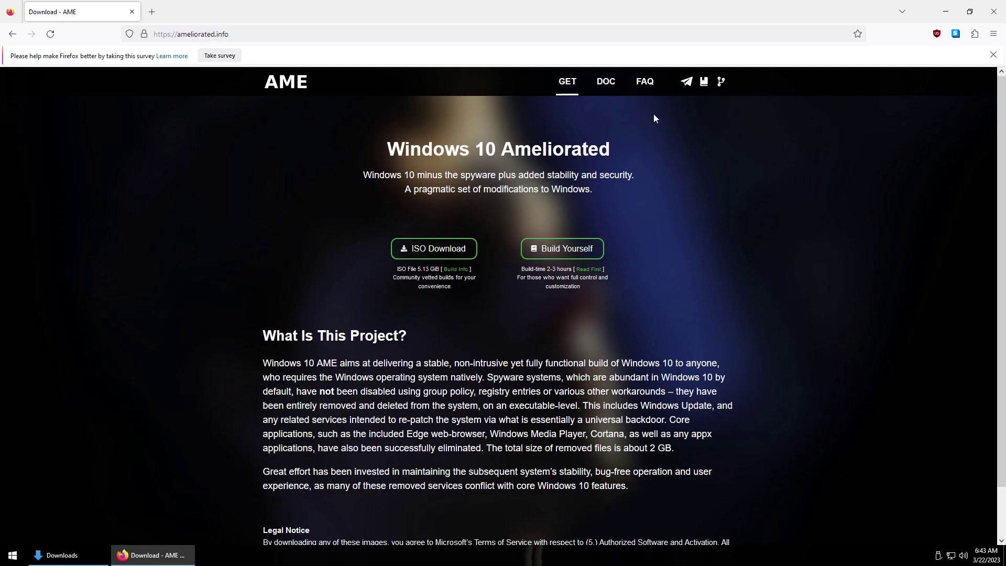
Open the AME documentation and FAQ in background tabs and switch to documentation_21h1.
{"action": "middle_click", "coordinate": [604, 82]}
{"action": "middle_click", "coordinate": [644, 81]}
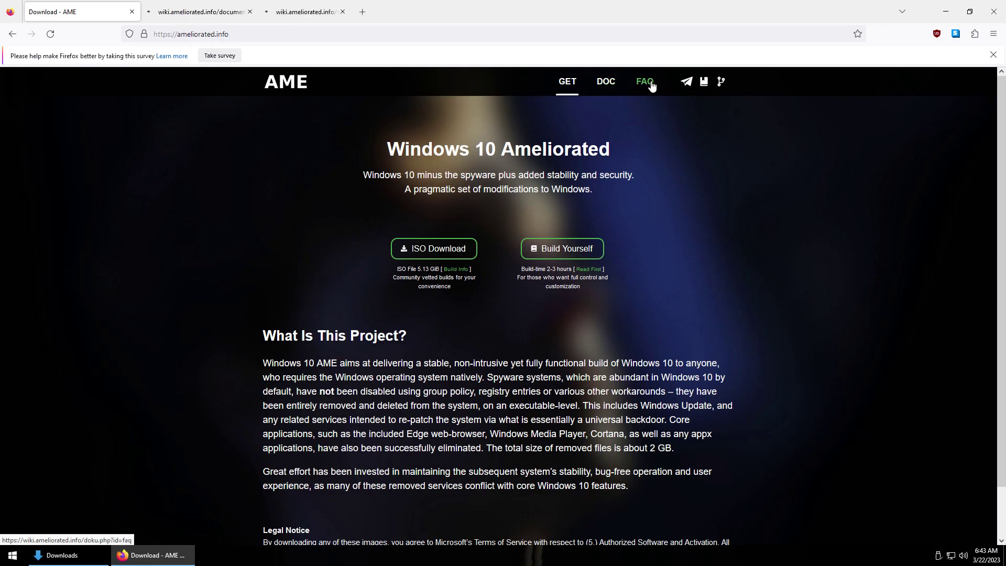
{"action": "left_click", "coordinate": [190, 7]}
Start the scripts-21H1.2021.10.13.zip package download from the wiki, then cancel it.
{"action": "scroll", "coordinate": [315, 173], "scroll_direction": "down", "scroll_amount": 5}
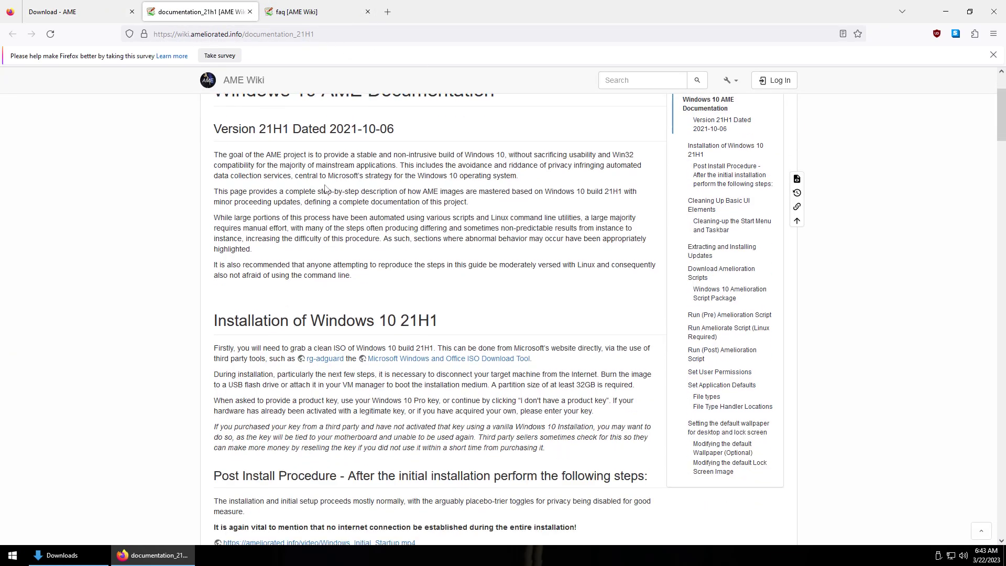
{"action": "scroll", "coordinate": [416, 203], "scroll_direction": "down", "scroll_amount": 9}
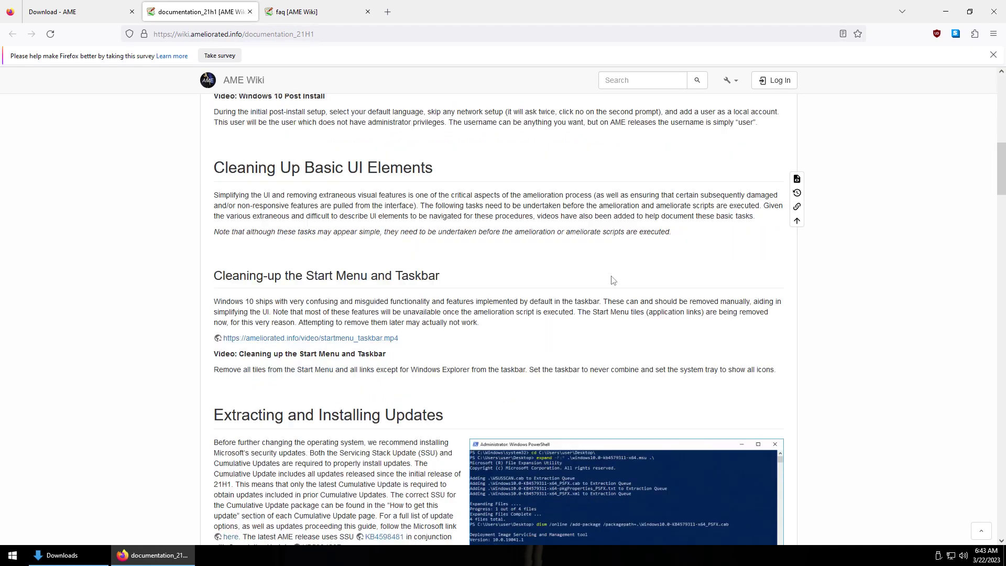
{"action": "scroll", "coordinate": [555, 265], "scroll_direction": "down", "scroll_amount": 5}
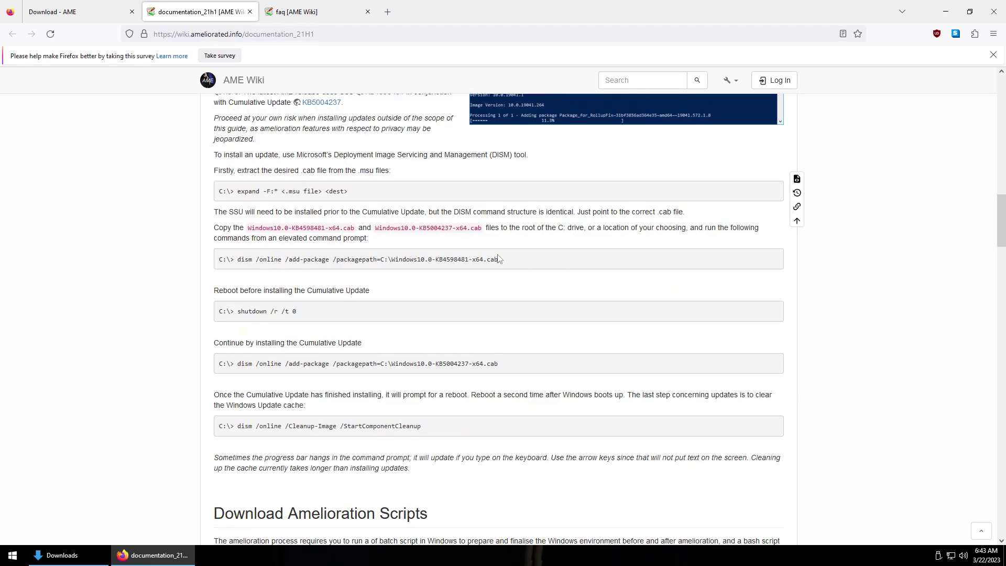
{"action": "scroll", "coordinate": [510, 258], "scroll_direction": "down", "scroll_amount": 1}
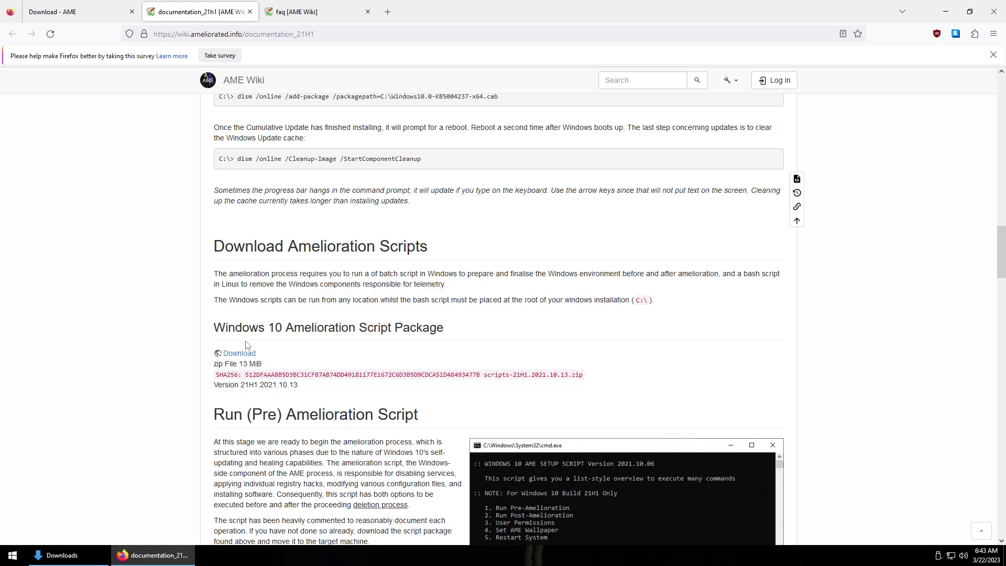
{"action": "middle_click", "coordinate": [239, 353]}
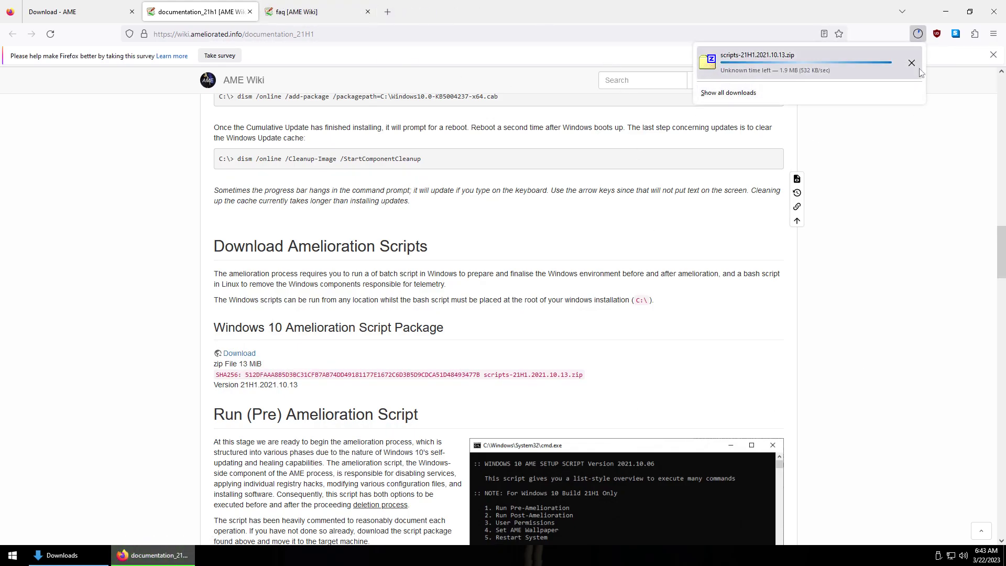
{"action": "left_click", "coordinate": [912, 63]}
{"action": "scroll", "coordinate": [295, 298], "scroll_direction": "down", "scroll_amount": 4}
{"action": "scroll", "coordinate": [419, 372], "scroll_direction": "down", "scroll_amount": 1}
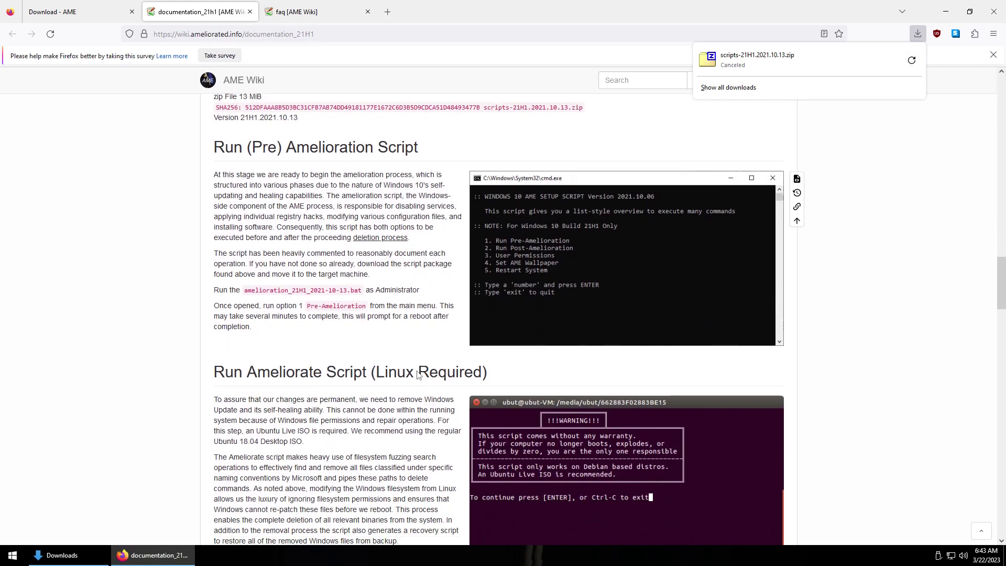
{"action": "scroll", "coordinate": [417, 373], "scroll_direction": "up", "scroll_amount": 4}
{"action": "scroll", "coordinate": [414, 373], "scroll_direction": "up", "scroll_amount": 3}
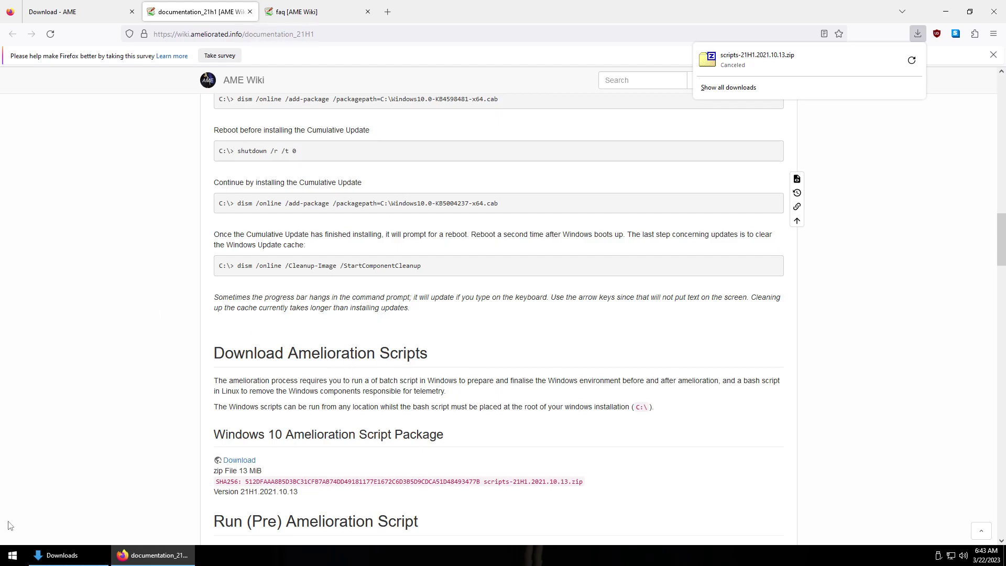
View the Personalization > Background page in Settings, then close Settings.
{"action": "left_click", "coordinate": [18, 560]}
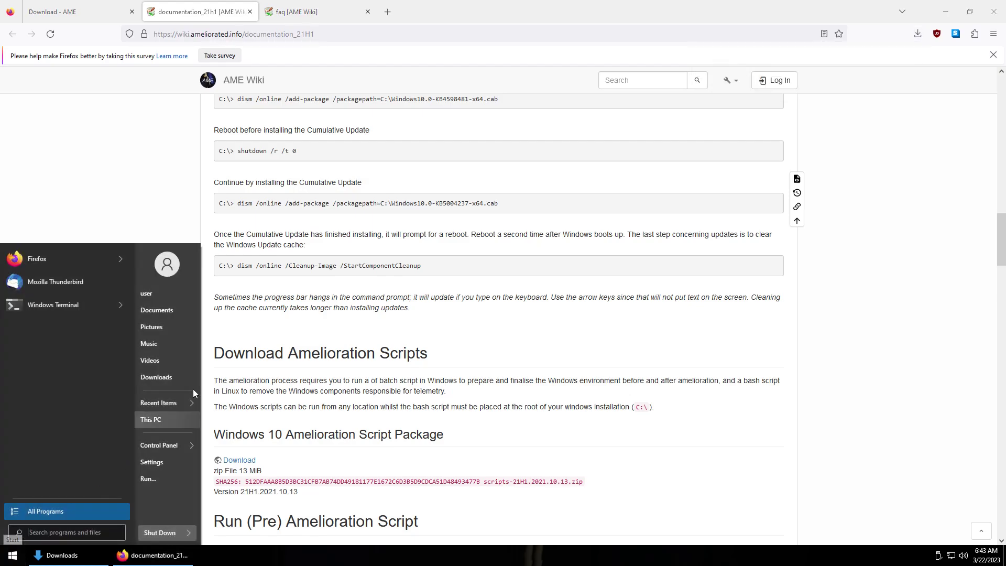
{"action": "left_click", "coordinate": [161, 463]}
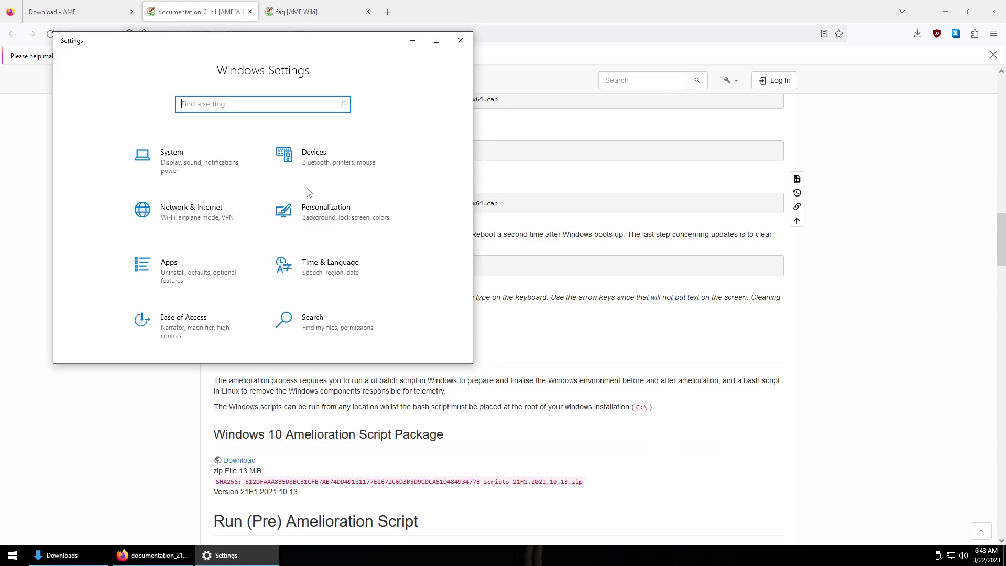
{"action": "left_click", "coordinate": [322, 230]}
{"action": "scroll", "coordinate": [259, 247], "scroll_direction": "down", "scroll_amount": 3}
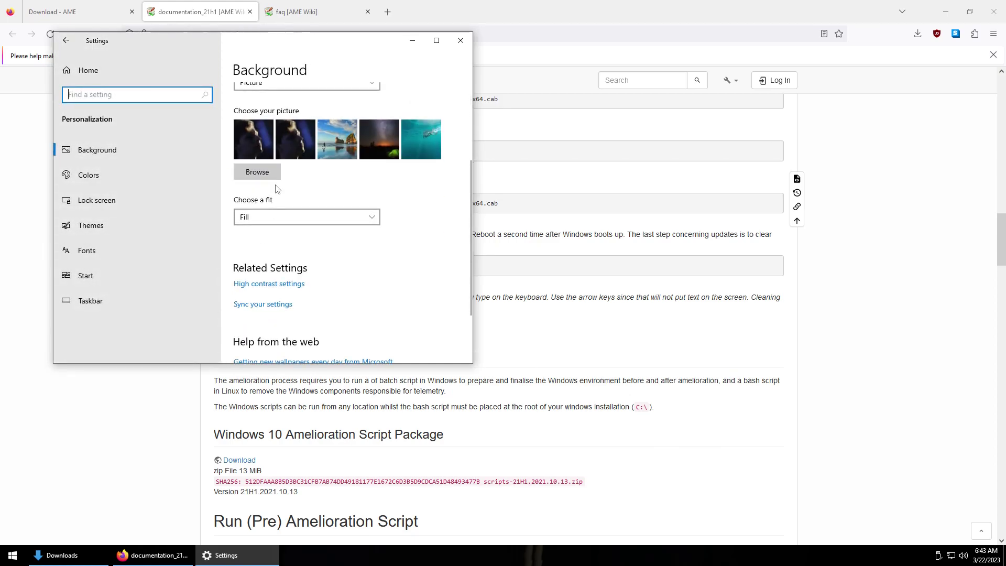
{"action": "scroll", "coordinate": [273, 186], "scroll_direction": "up", "scroll_amount": 1}
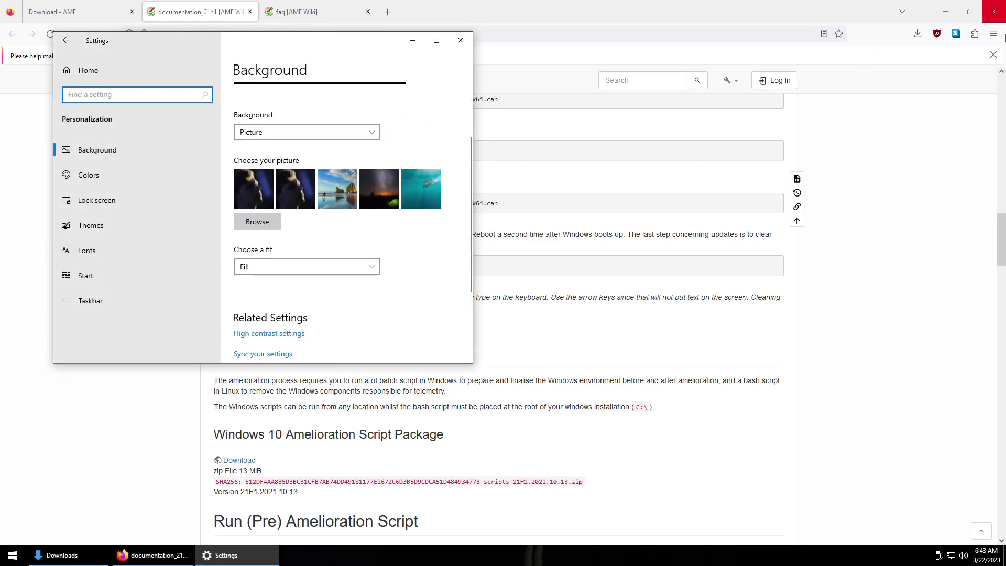
{"action": "left_click", "coordinate": [461, 40]}
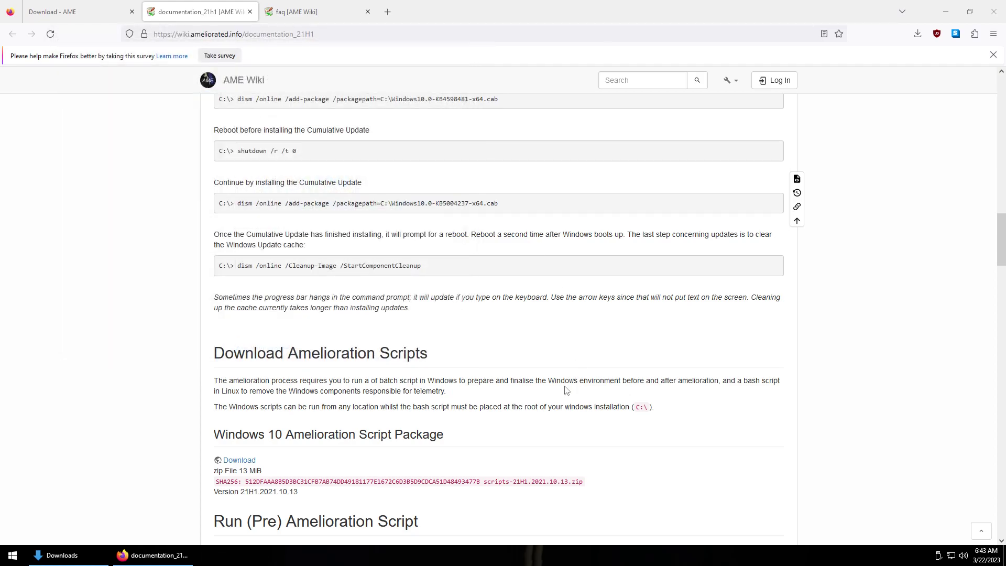
Scroll the wiki down to the Run Ameliorate Script (Linux Required) section.
{"action": "scroll", "coordinate": [715, 380], "scroll_direction": "down", "scroll_amount": 10}
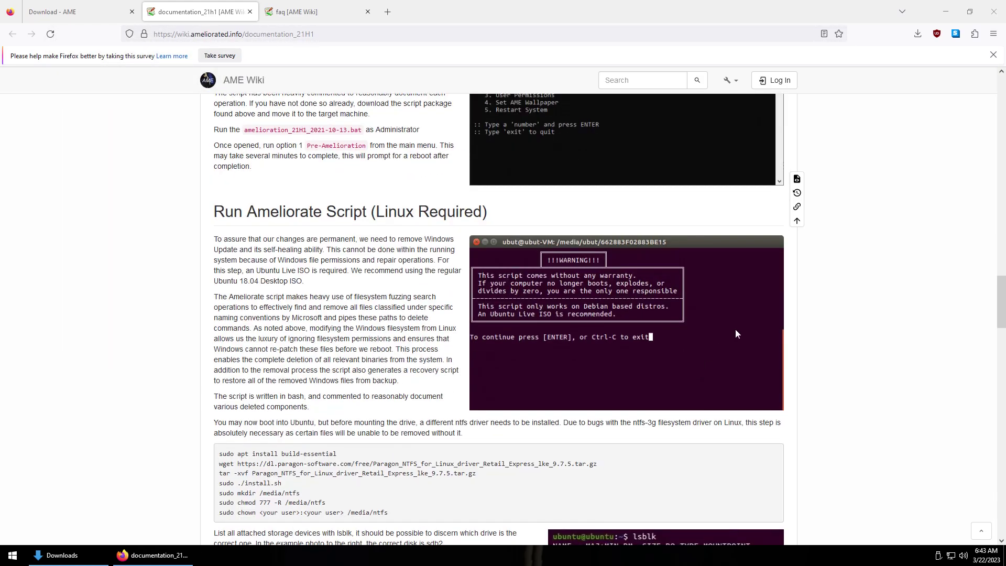
{"action": "scroll", "coordinate": [735, 334], "scroll_direction": "down", "scroll_amount": 1}
{"action": "left_click", "coordinate": [993, 34]}
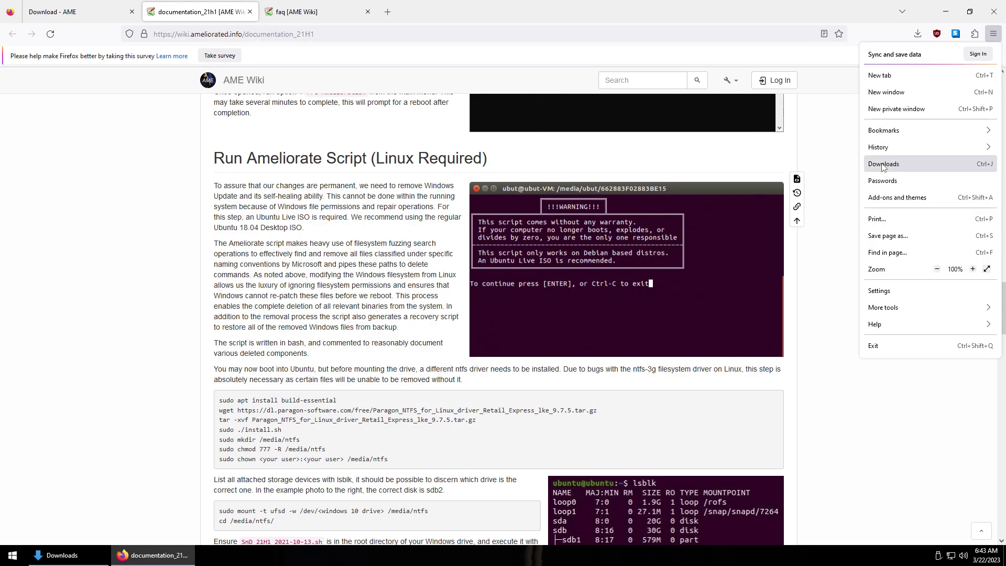
From the Download - AME tab, open the AME scripts repository in Gitea.
{"action": "left_click", "coordinate": [116, 6]}
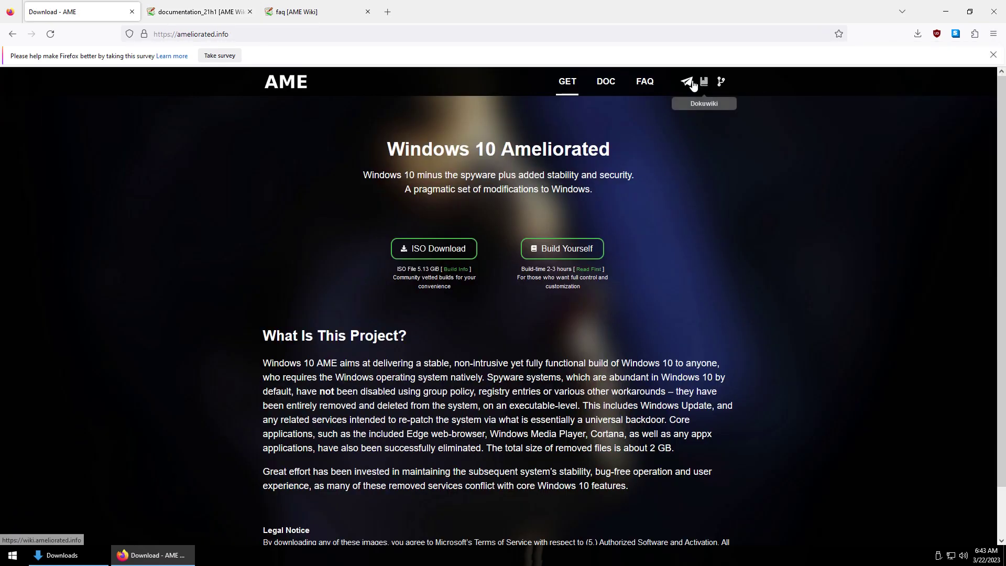
{"action": "left_click", "coordinate": [721, 81]}
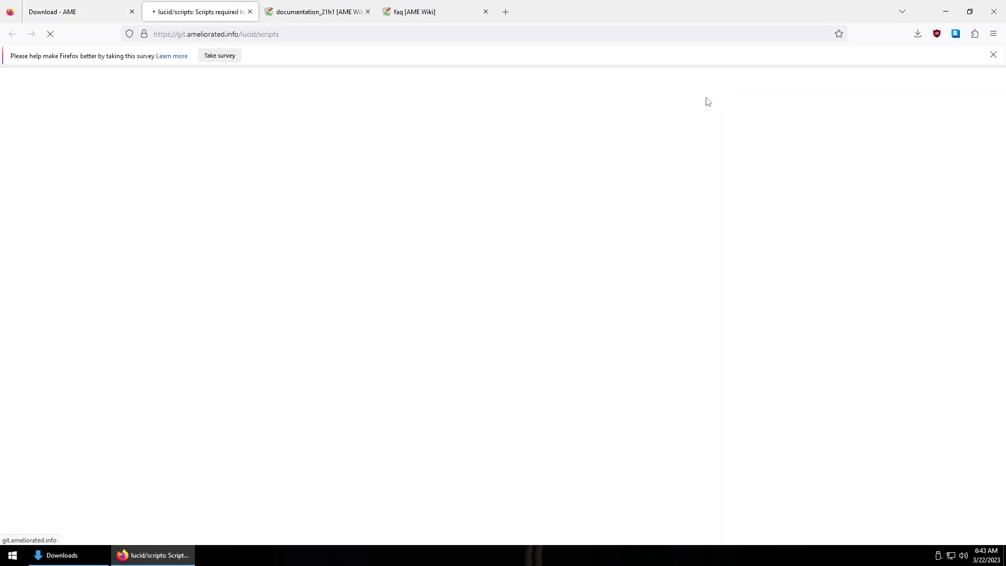
{"action": "scroll", "coordinate": [134, 265], "scroll_direction": "down", "scroll_amount": 3}
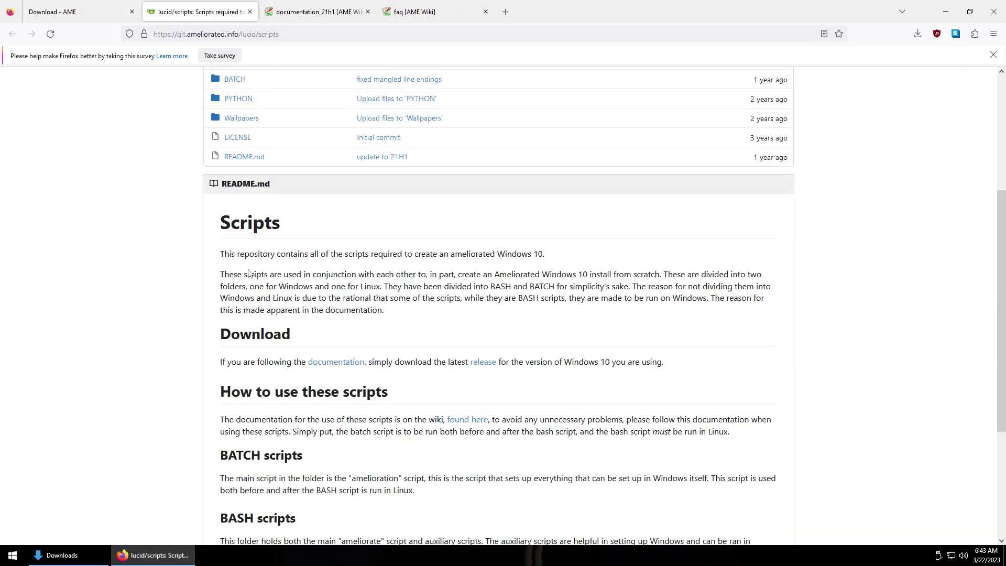
{"action": "scroll", "coordinate": [631, 332], "scroll_direction": "up", "scroll_amount": 4}
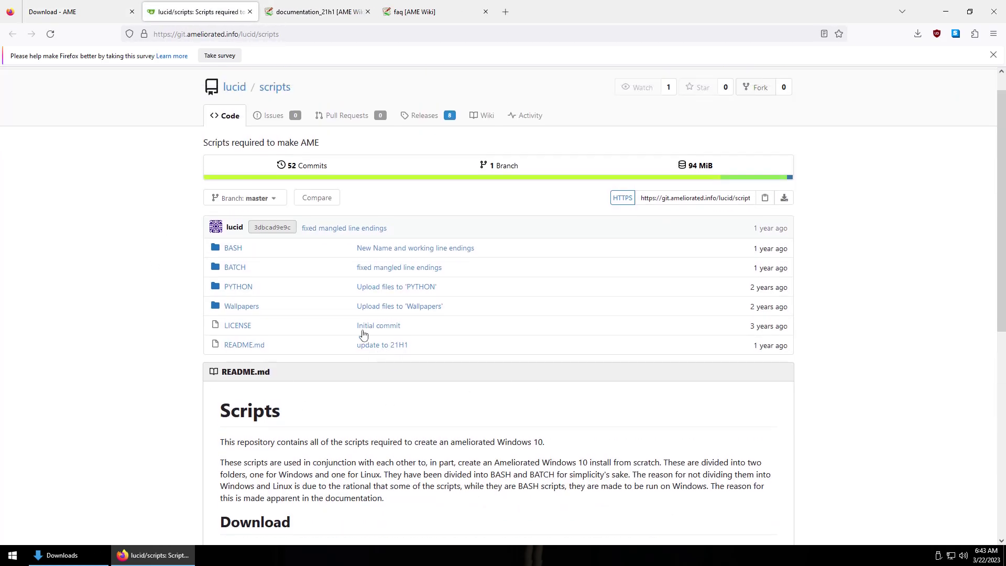
Browse the branch list, then open the owner profile listing scripts and win6x_registry_tweak.
{"action": "left_click", "coordinate": [261, 222]}
{"action": "left_click", "coordinate": [252, 219]}
{"action": "left_click", "coordinate": [259, 225]}
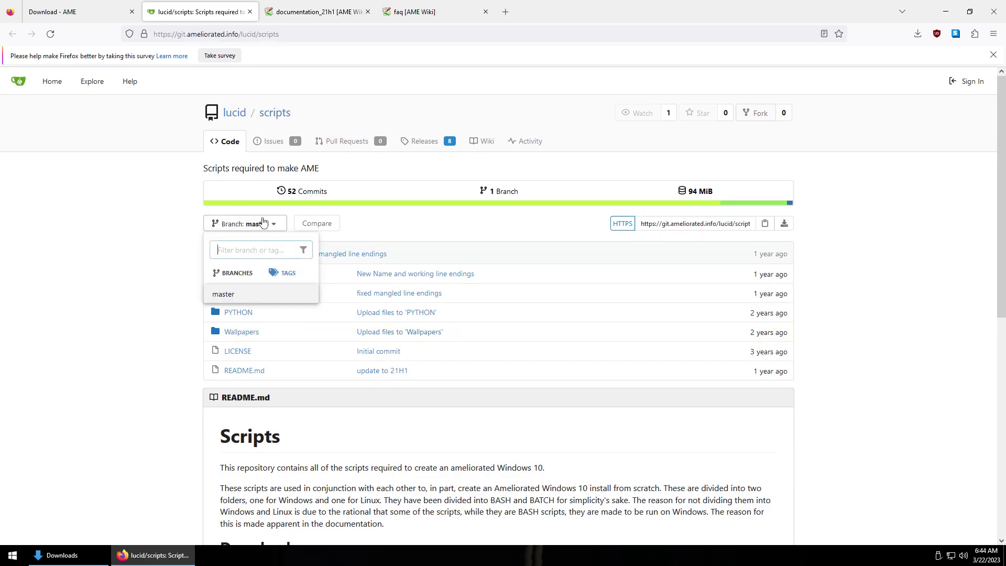
{"action": "left_click", "coordinate": [260, 109]}
{"action": "left_click", "coordinate": [269, 113]}
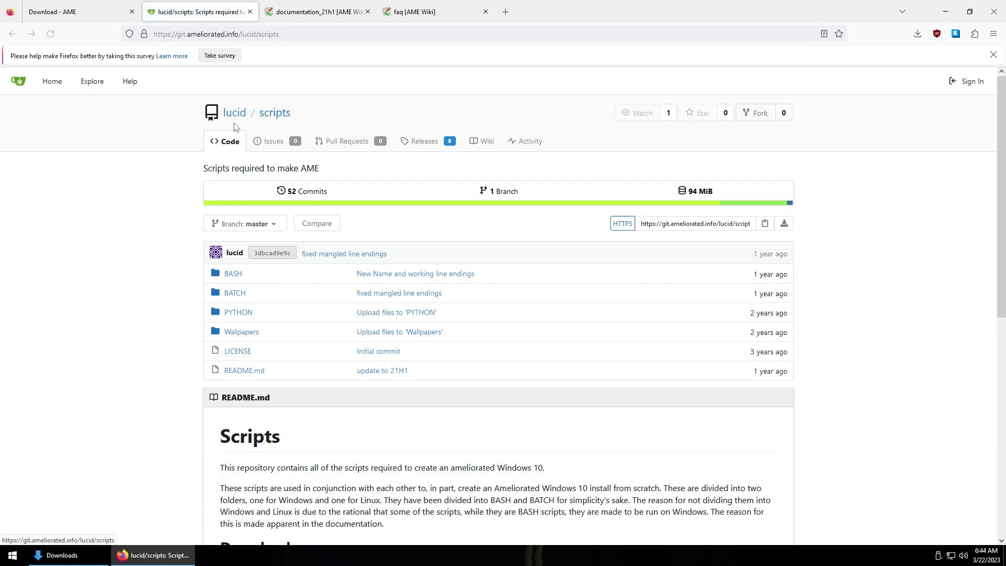
{"action": "scroll", "coordinate": [234, 128], "scroll_direction": "down", "scroll_amount": 8}
{"action": "scroll", "coordinate": [252, 173], "scroll_direction": "up", "scroll_amount": 8}
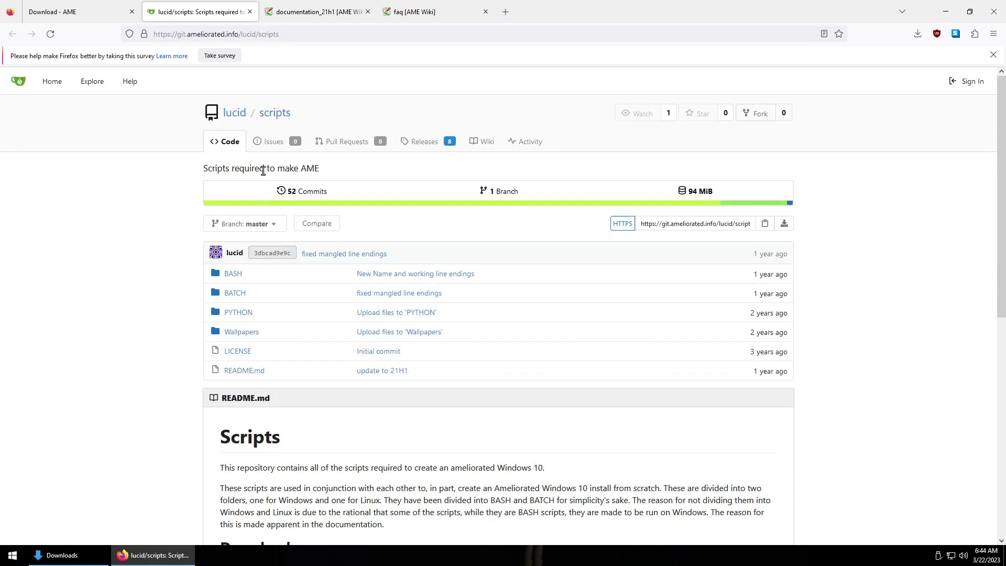
{"action": "left_click", "coordinate": [234, 112]}
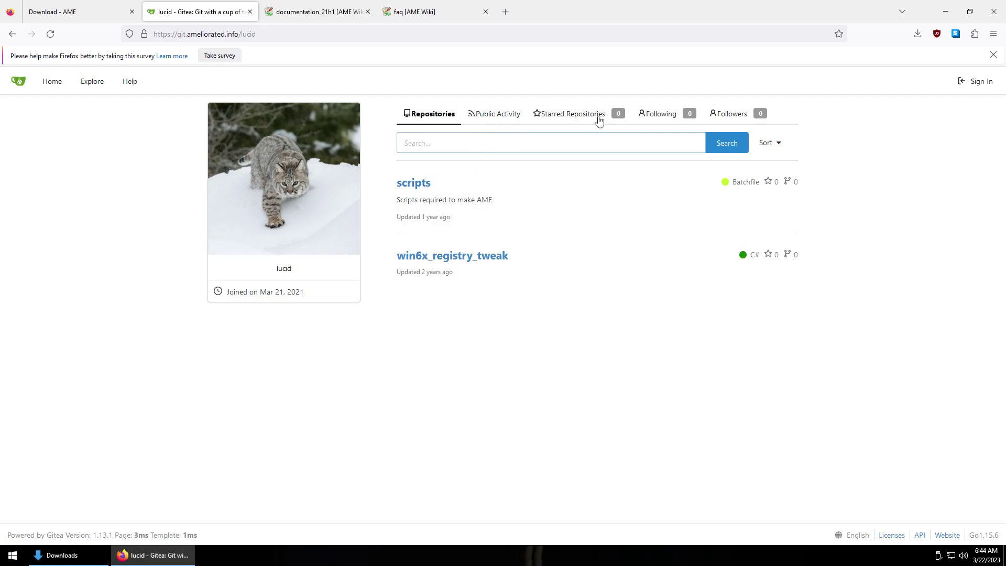
Reopen the 'Releases - amecs' v1.4 page from Firefox's recent history.
{"action": "left_click", "coordinate": [994, 34]}
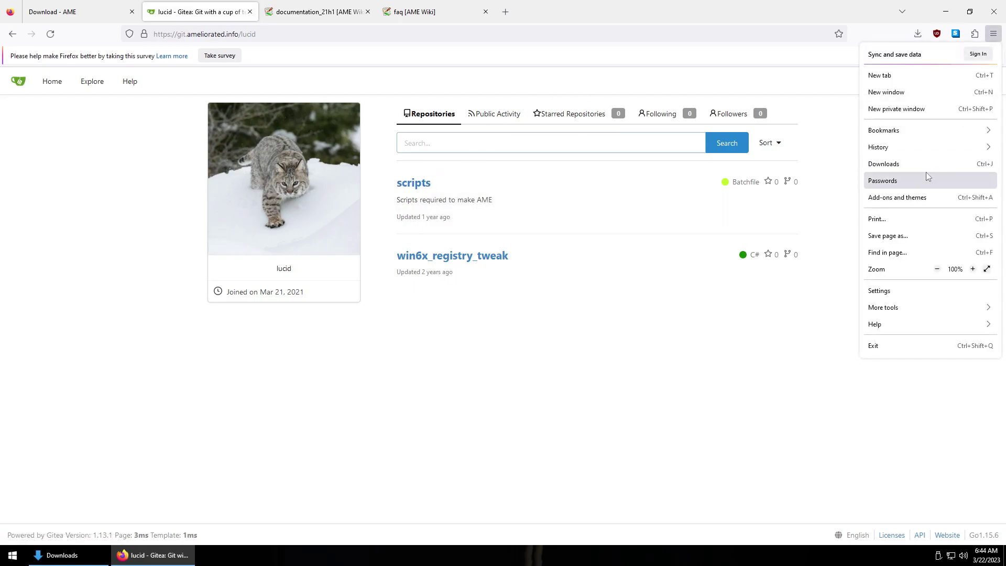
{"action": "left_click", "coordinate": [916, 147]}
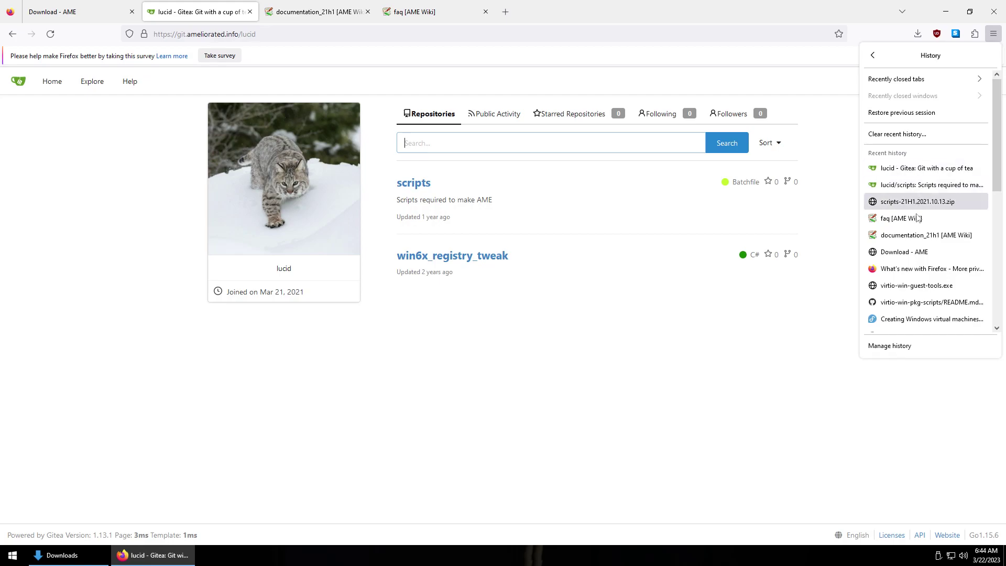
{"action": "scroll", "coordinate": [917, 220], "scroll_direction": "down", "scroll_amount": 4}
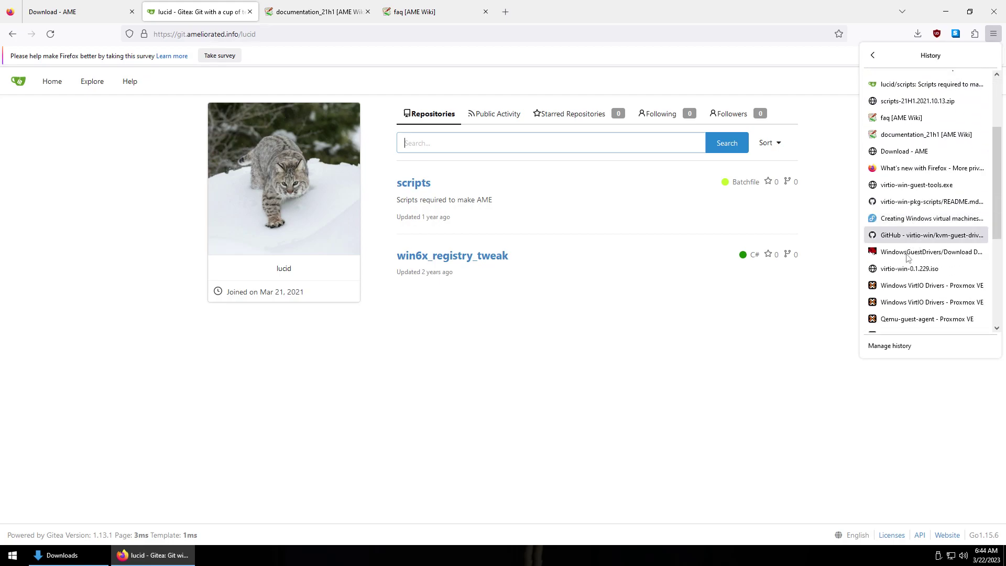
{"action": "scroll", "coordinate": [905, 269], "scroll_direction": "down", "scroll_amount": 4}
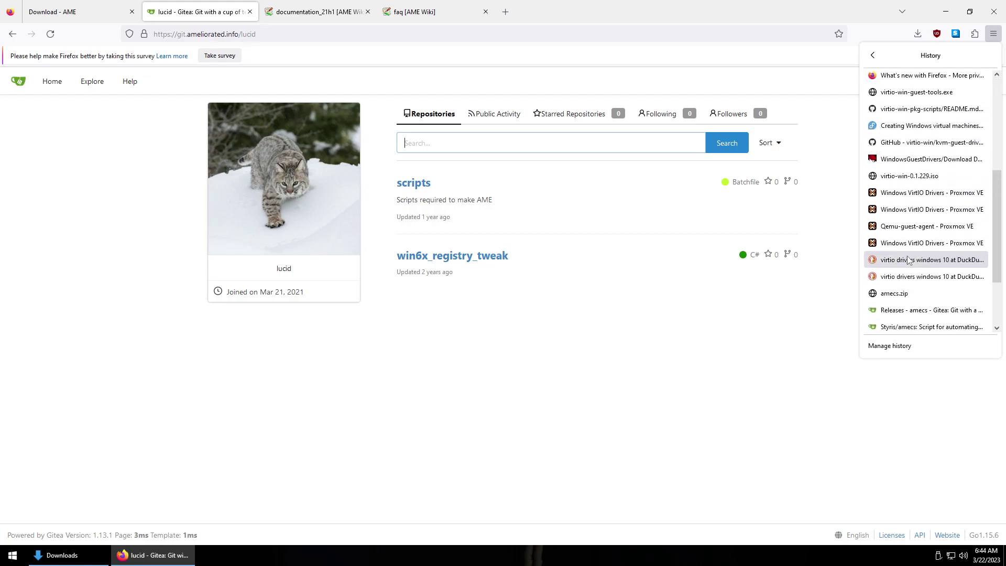
{"action": "left_click", "coordinate": [921, 303]}
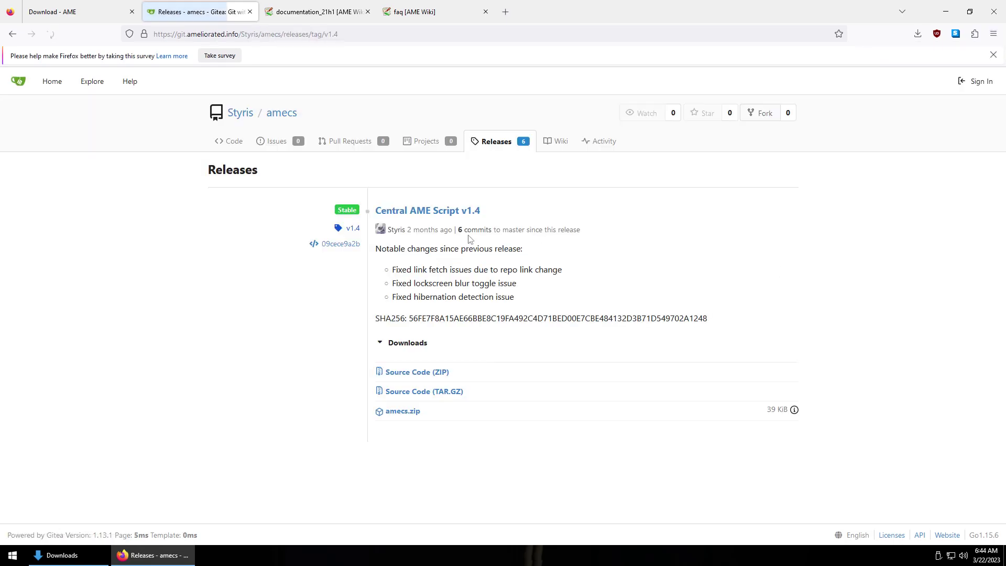
Read the amecs repository files and README, then open its releases list.
{"action": "left_click", "coordinate": [214, 146]}
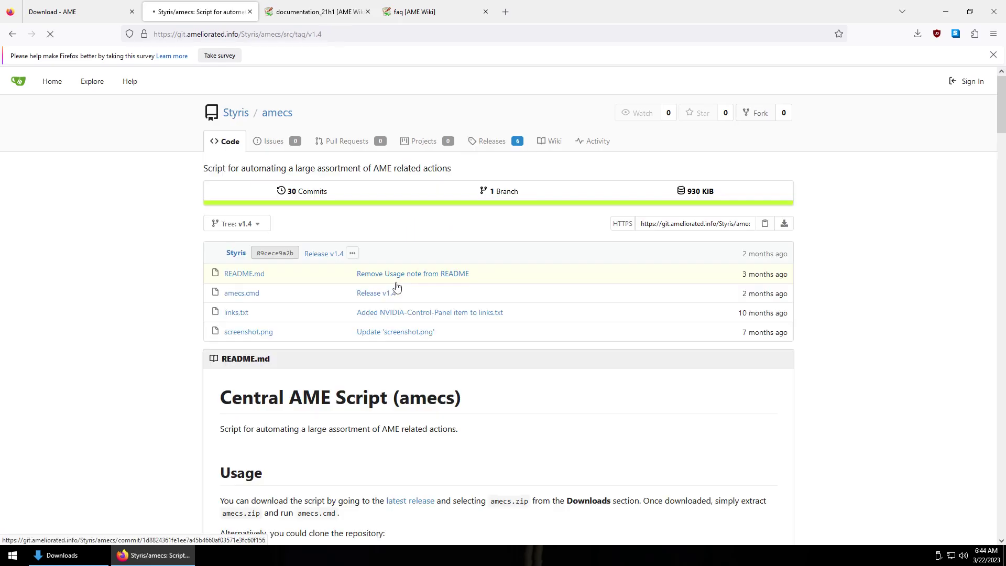
{"action": "scroll", "coordinate": [396, 278], "scroll_direction": "down", "scroll_amount": 2}
{"action": "scroll", "coordinate": [434, 317], "scroll_direction": "down", "scroll_amount": 3}
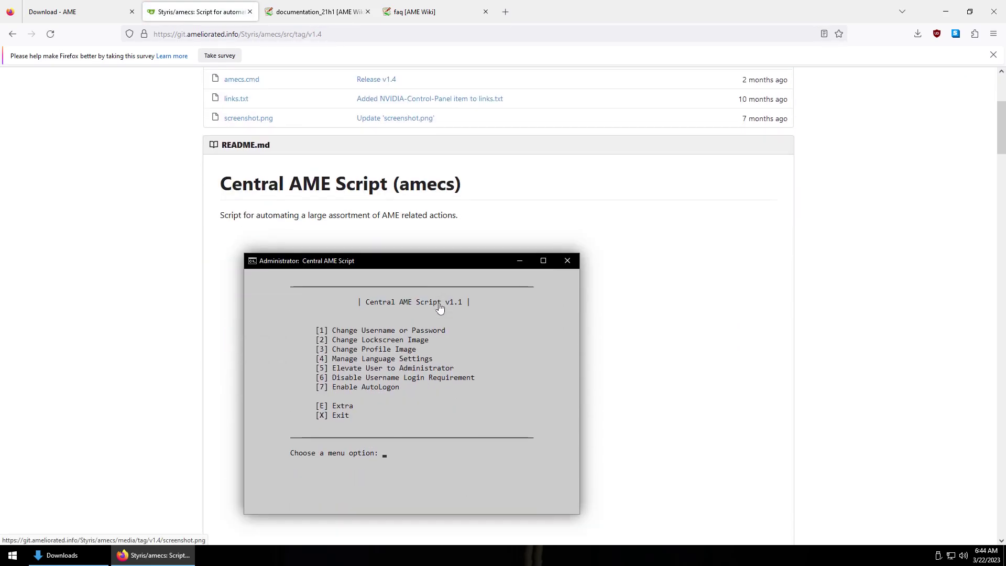
{"action": "scroll", "coordinate": [525, 328], "scroll_direction": "down", "scroll_amount": 6}
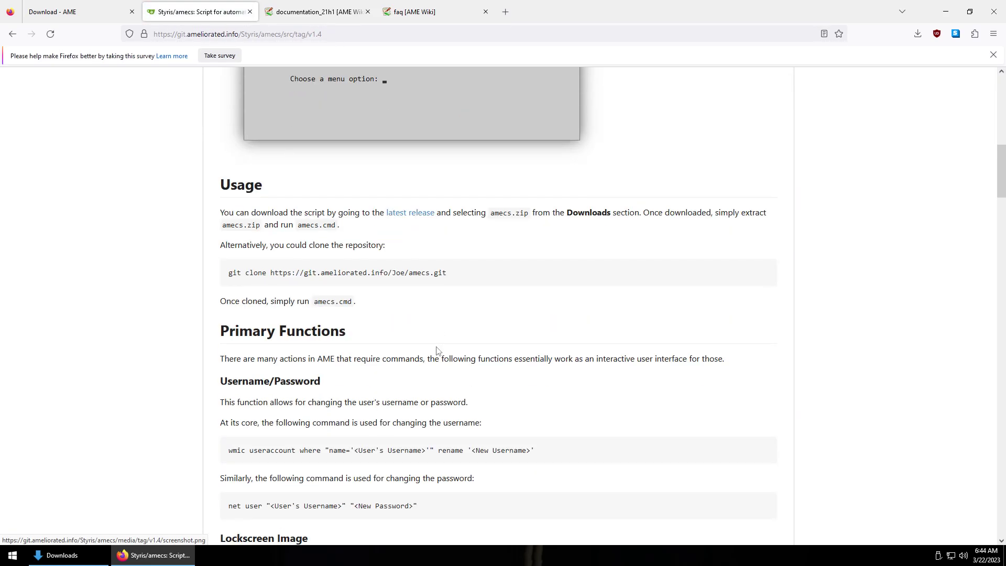
{"action": "scroll", "coordinate": [468, 348], "scroll_direction": "down", "scroll_amount": 4}
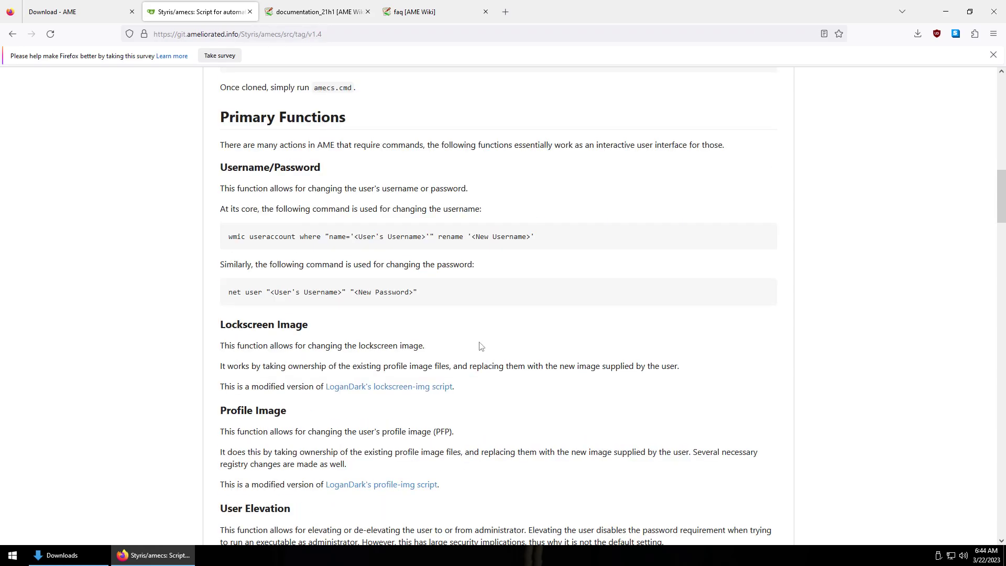
{"action": "scroll", "coordinate": [480, 346], "scroll_direction": "up", "scroll_amount": 15}
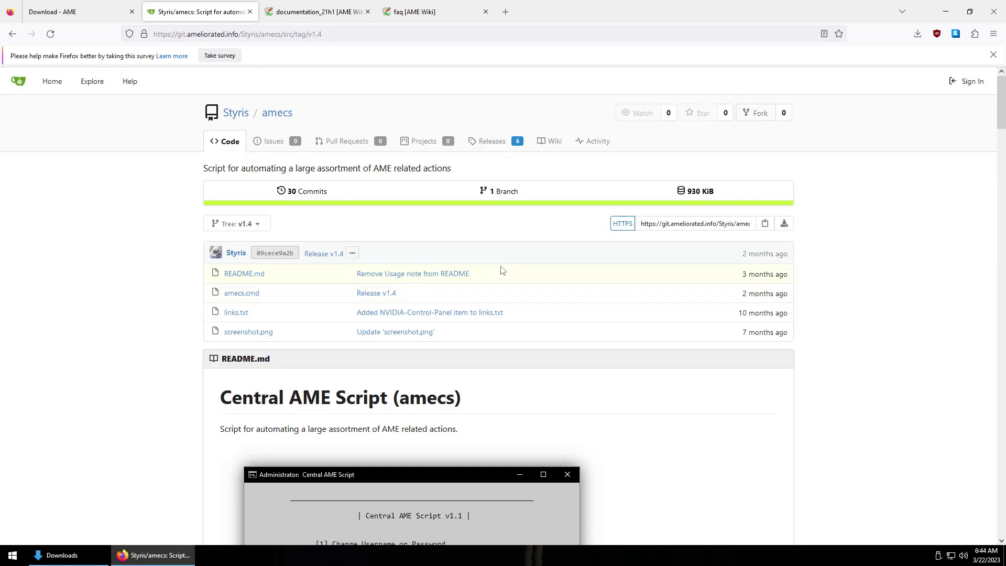
{"action": "left_click", "coordinate": [489, 138]}
{"action": "scroll", "coordinate": [465, 231], "scroll_direction": "down", "scroll_amount": 1}
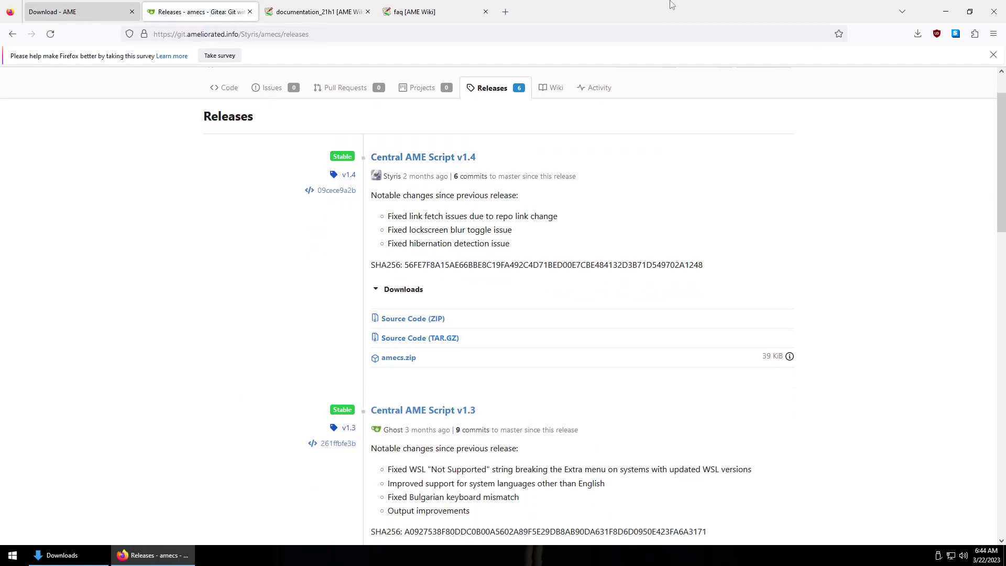
Minimize Firefox to reveal amecs.zip in Downloads and show Start's All Programs list.
{"action": "left_click", "coordinate": [947, 6]}
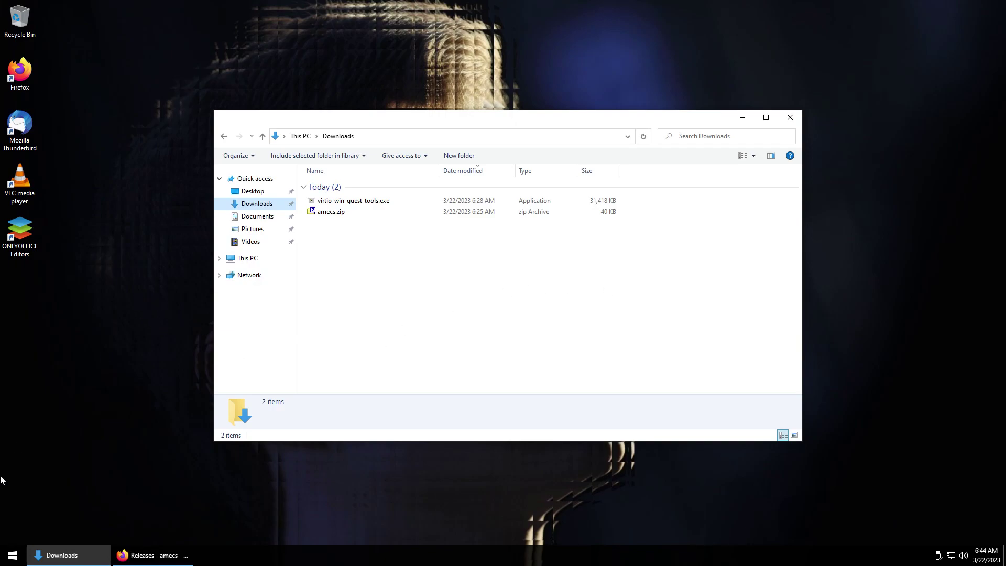
{"action": "left_click", "coordinate": [12, 555]}
{"action": "left_click", "coordinate": [23, 507]}
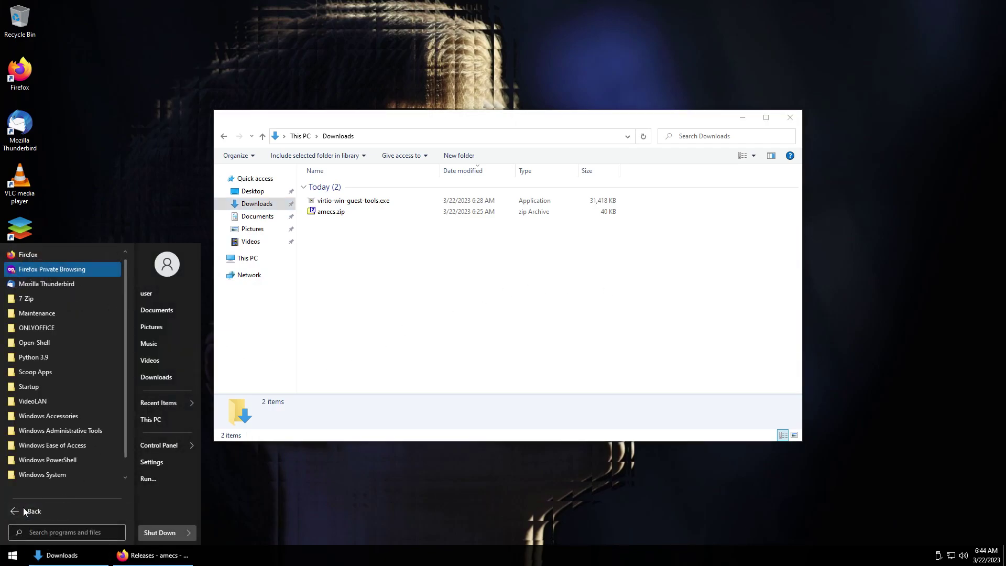
Expand the Windows System, PowerShell, Administrative Tools and Accessories folders in All Programs.
{"action": "left_click", "coordinate": [39, 474]}
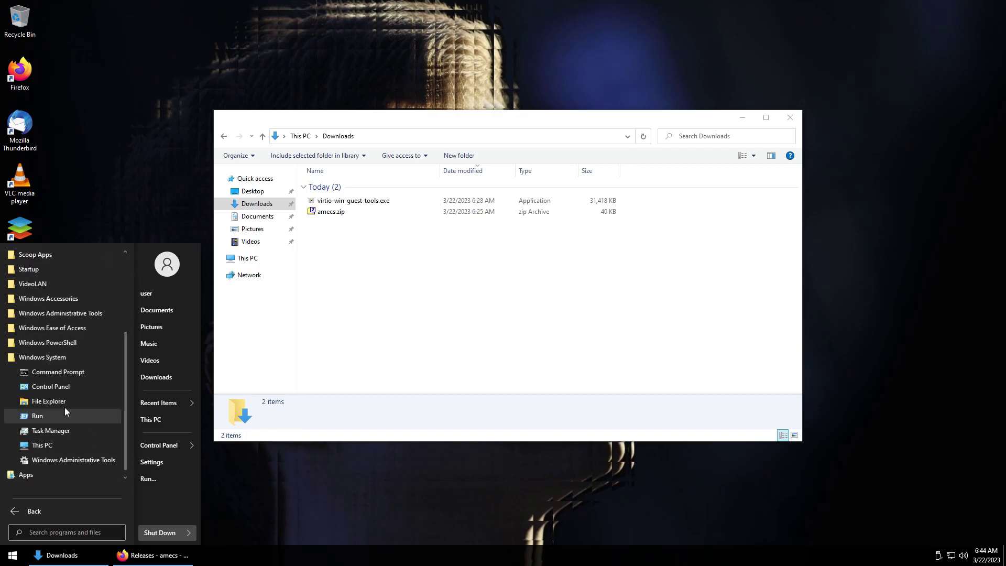
{"action": "left_click", "coordinate": [46, 343]}
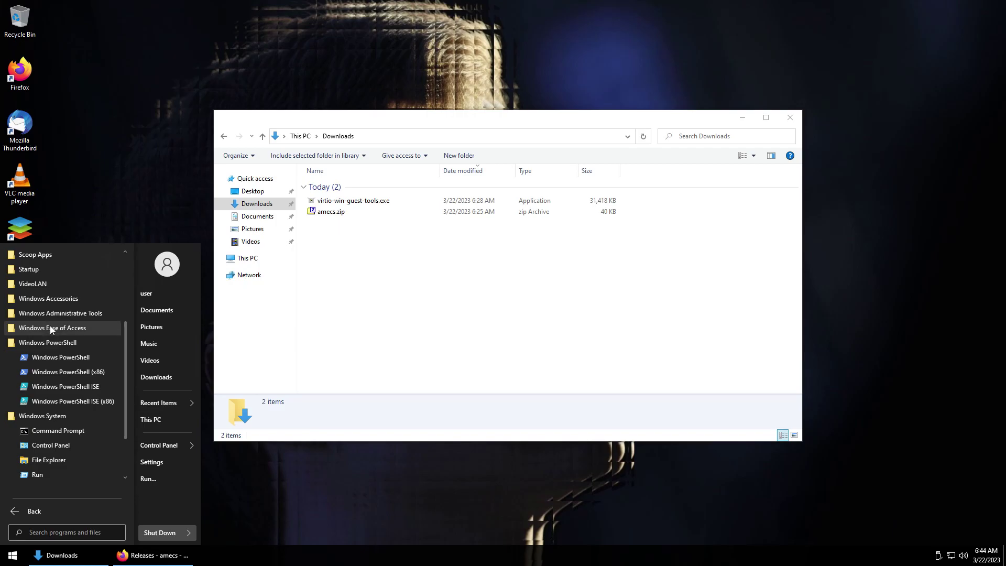
{"action": "left_click", "coordinate": [59, 313]}
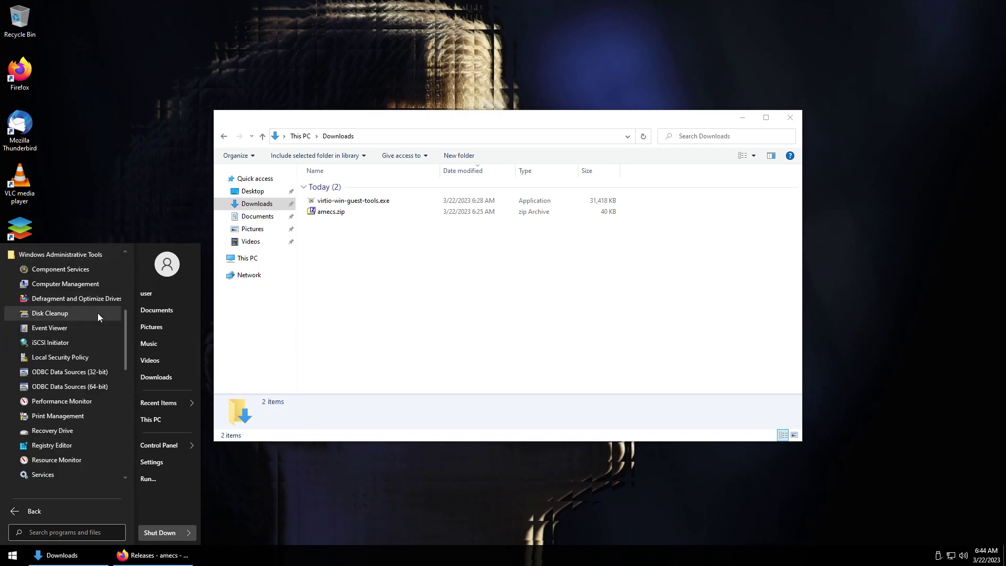
{"action": "scroll", "coordinate": [93, 315], "scroll_direction": "up", "scroll_amount": 2}
{"action": "left_click", "coordinate": [58, 326]}
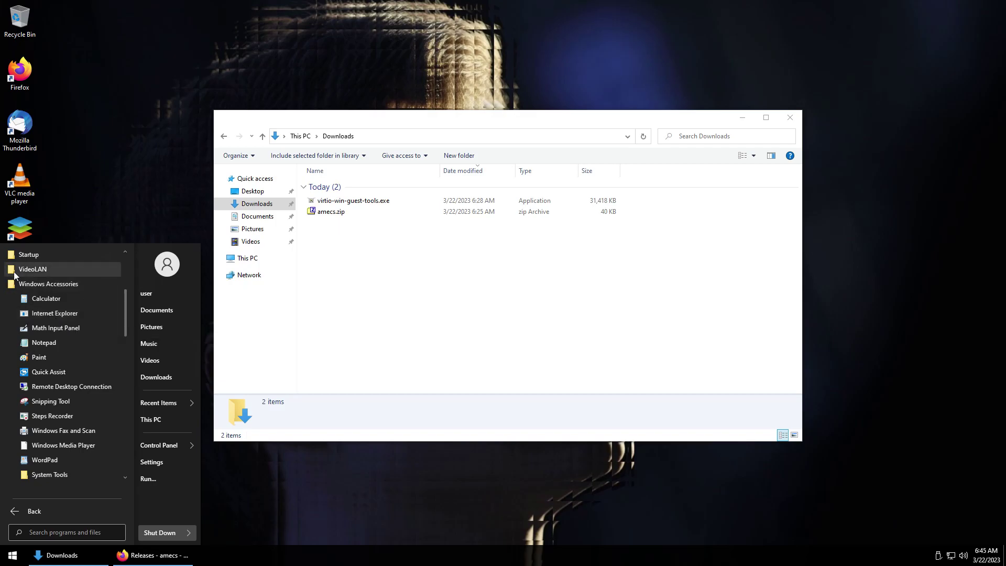
{"action": "scroll", "coordinate": [52, 370], "scroll_direction": "down", "scroll_amount": 5}
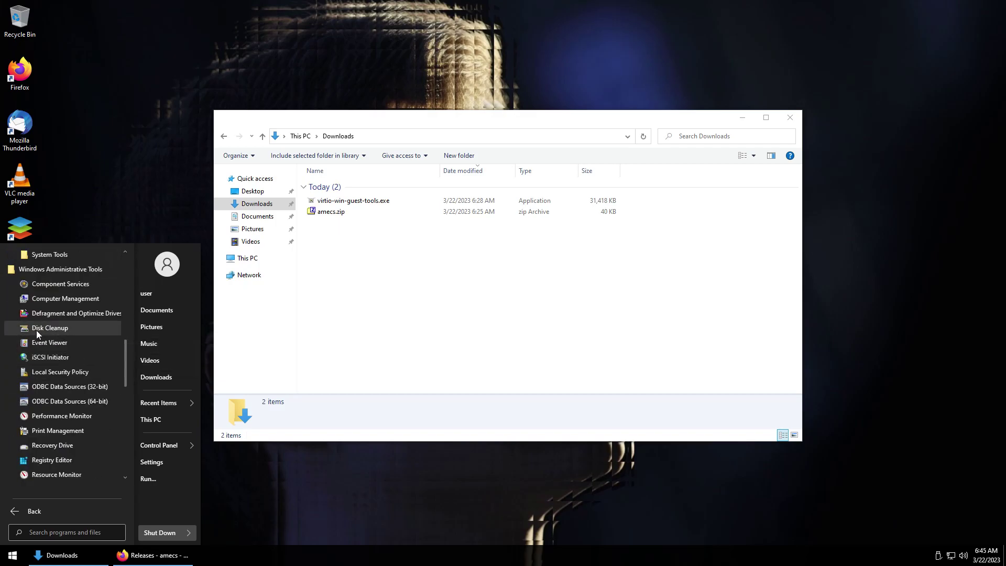
{"action": "scroll", "coordinate": [59, 346], "scroll_direction": "down", "scroll_amount": 7}
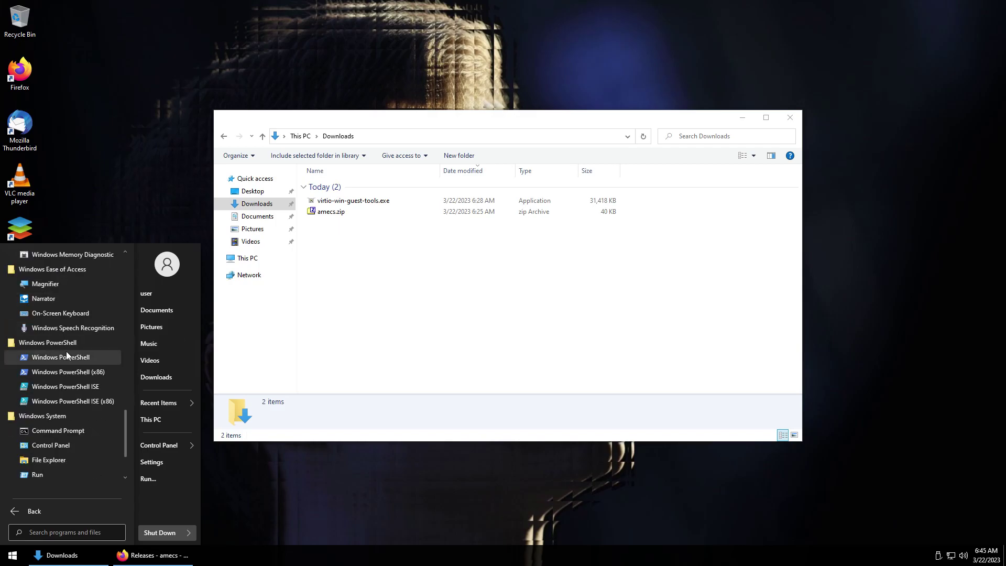
{"action": "scroll", "coordinate": [66, 351], "scroll_direction": "up", "scroll_amount": 7}
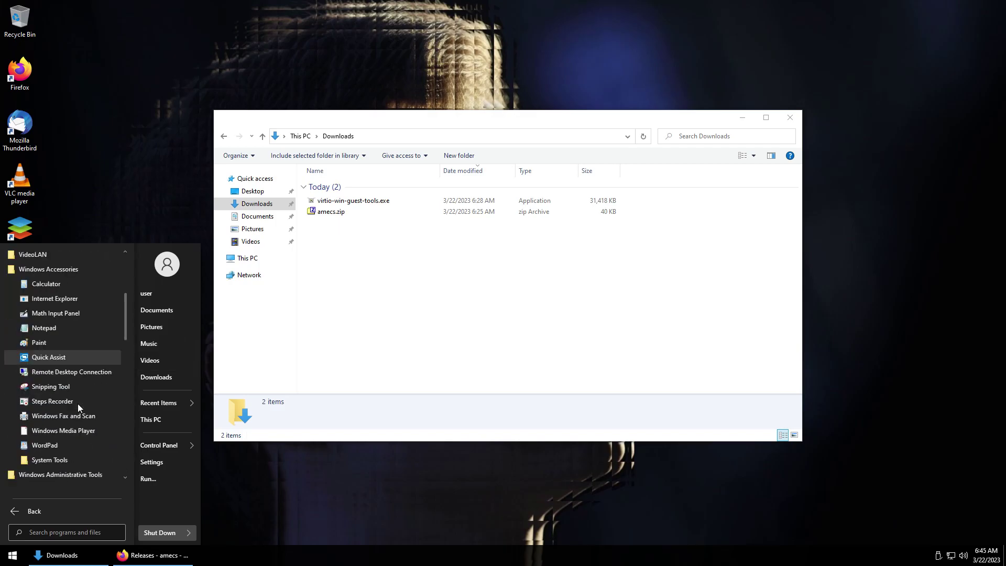
{"action": "scroll", "coordinate": [77, 404], "scroll_direction": "down", "scroll_amount": 1}
{"action": "scroll", "coordinate": [77, 406], "scroll_direction": "up", "scroll_amount": 2}
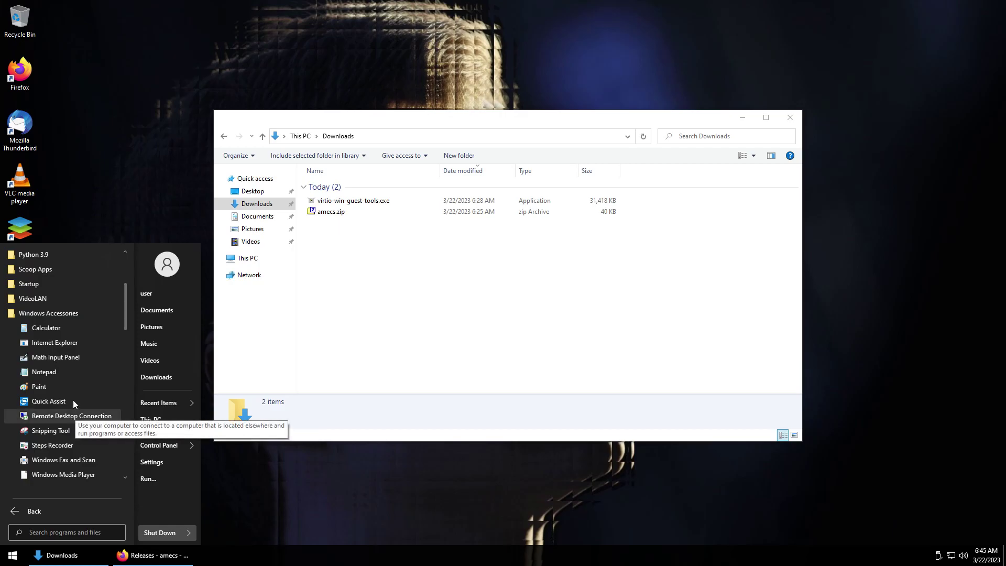
Collapse the Windows, ONLYOFFICE and Scoop Apps folders, briefly peeking inside Open-Shell.
{"action": "left_click", "coordinate": [52, 312]}
{"action": "left_click", "coordinate": [92, 328]}
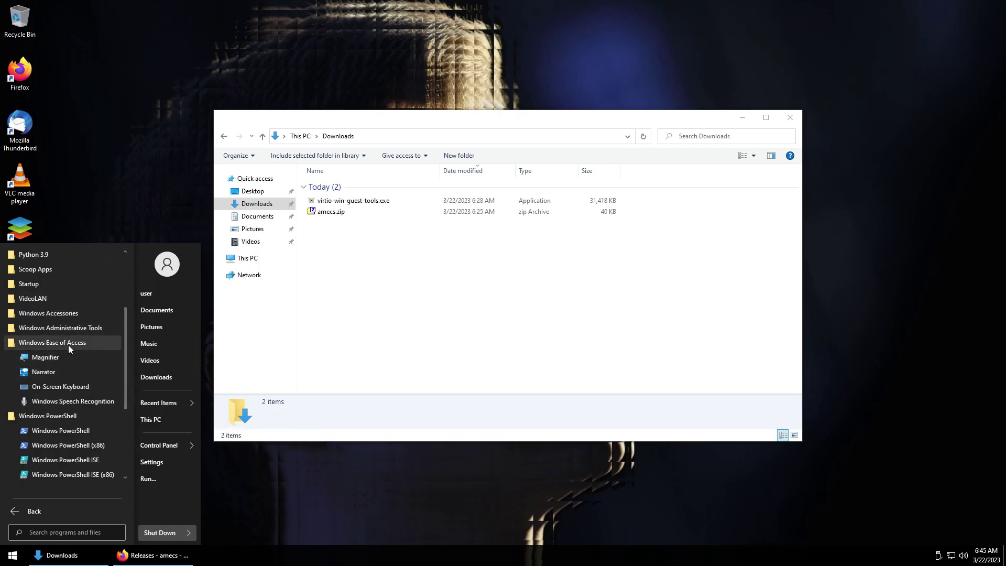
{"action": "left_click", "coordinate": [68, 345]}
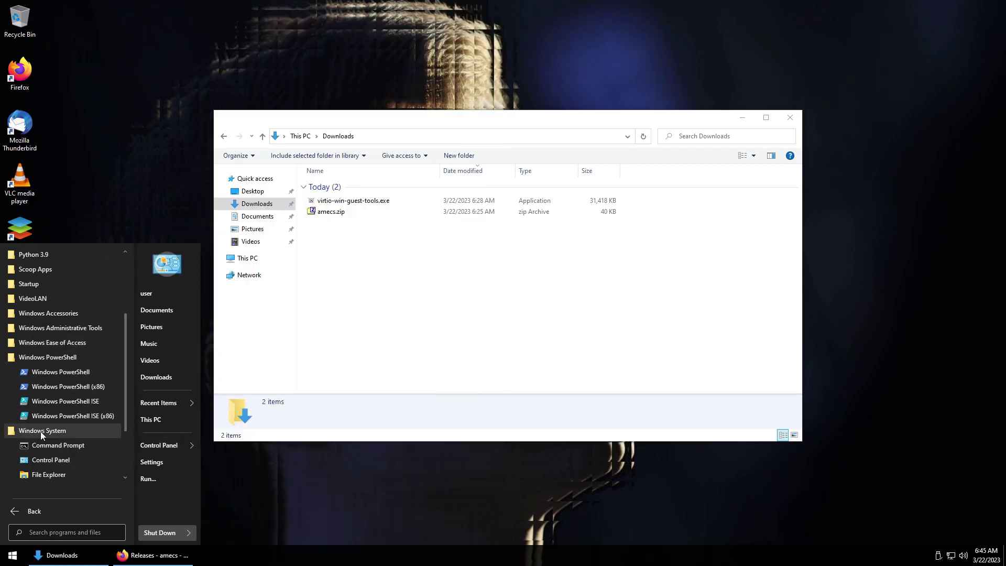
{"action": "left_click", "coordinate": [40, 431]}
{"action": "left_click", "coordinate": [40, 386]}
{"action": "scroll", "coordinate": [63, 433], "scroll_direction": "up", "scroll_amount": 1}
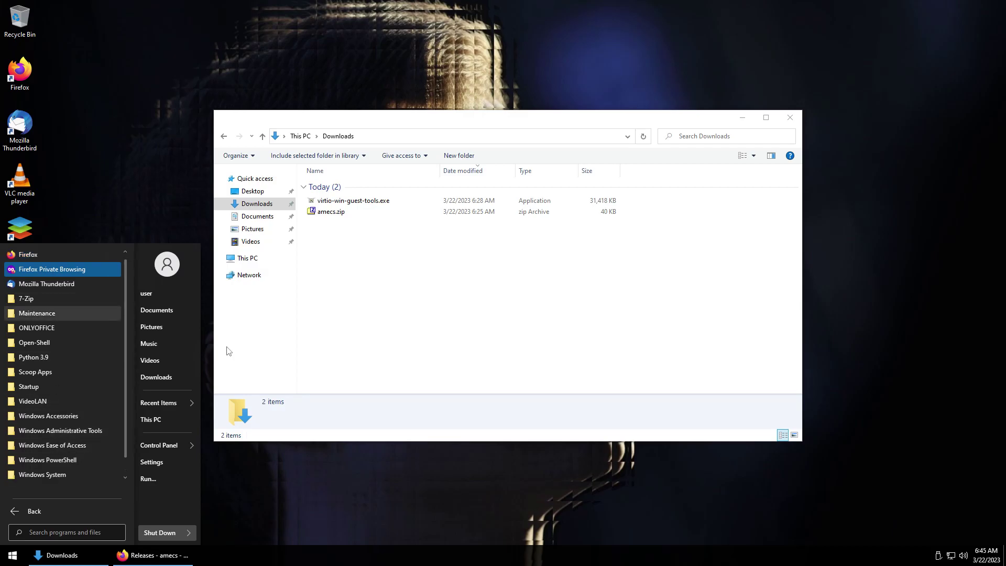
{"action": "left_click", "coordinate": [62, 332]}
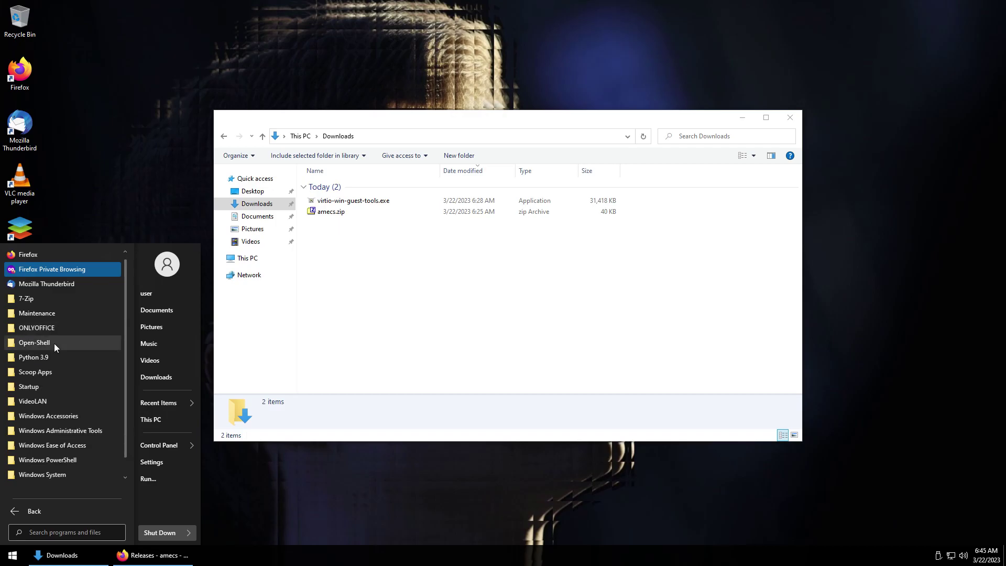
{"action": "left_click", "coordinate": [54, 344]}
{"action": "left_click", "coordinate": [54, 343]}
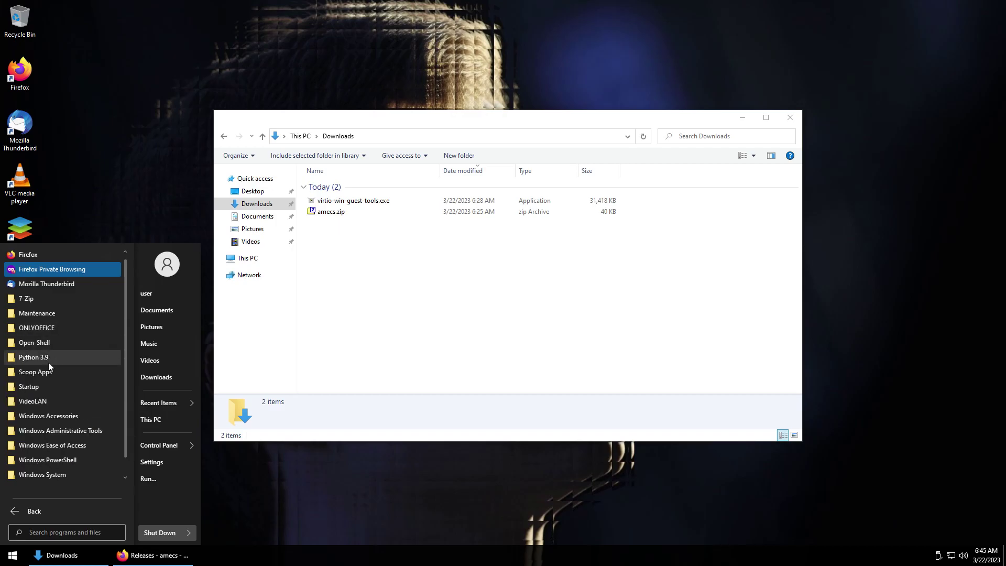
{"action": "left_click", "coordinate": [47, 372]}
{"action": "scroll", "coordinate": [33, 441], "scroll_direction": "down", "scroll_amount": 1}
{"action": "left_click", "coordinate": [26, 329]}
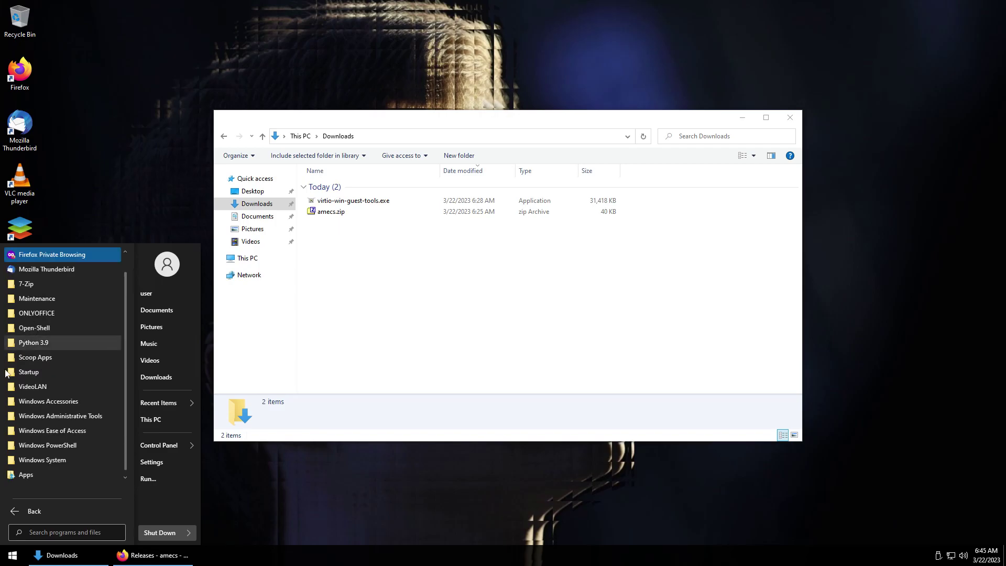
Cancel the accidental Startup folder move and return to the pinned program list.
{"action": "left_click_drag", "start_coordinate": [18, 376], "coordinate": [30, 385]}
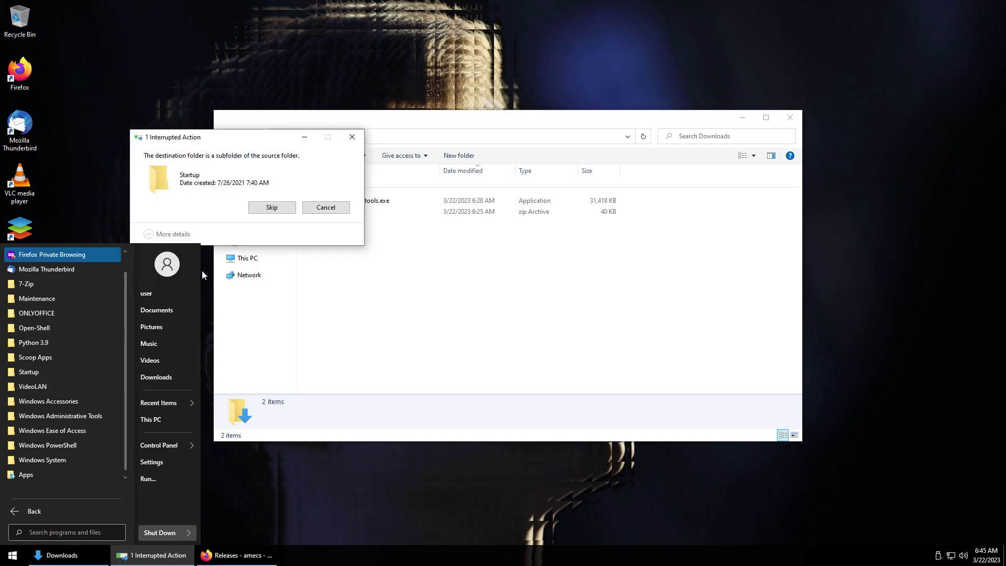
{"action": "left_click", "coordinate": [306, 208]}
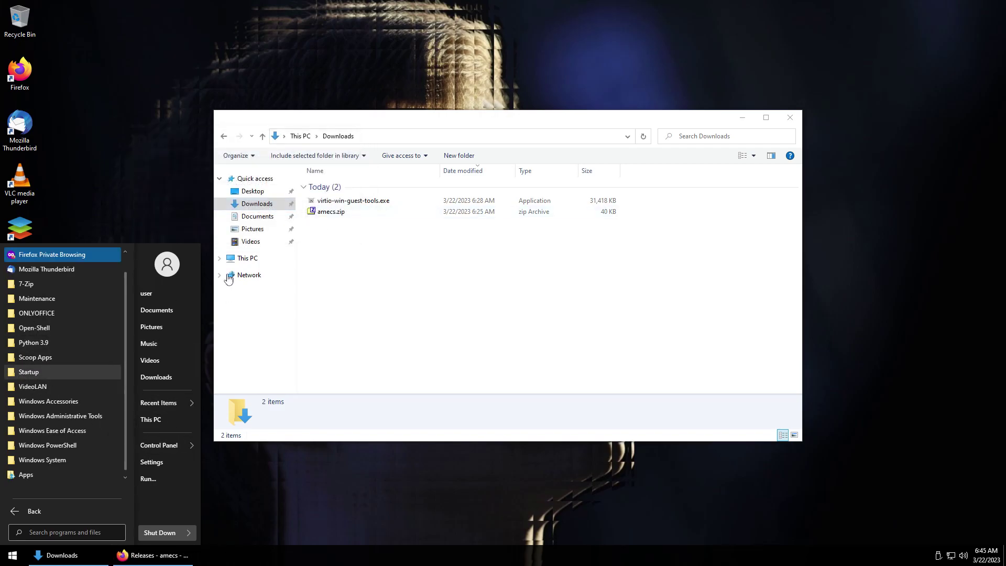
{"action": "left_click", "coordinate": [47, 520]}
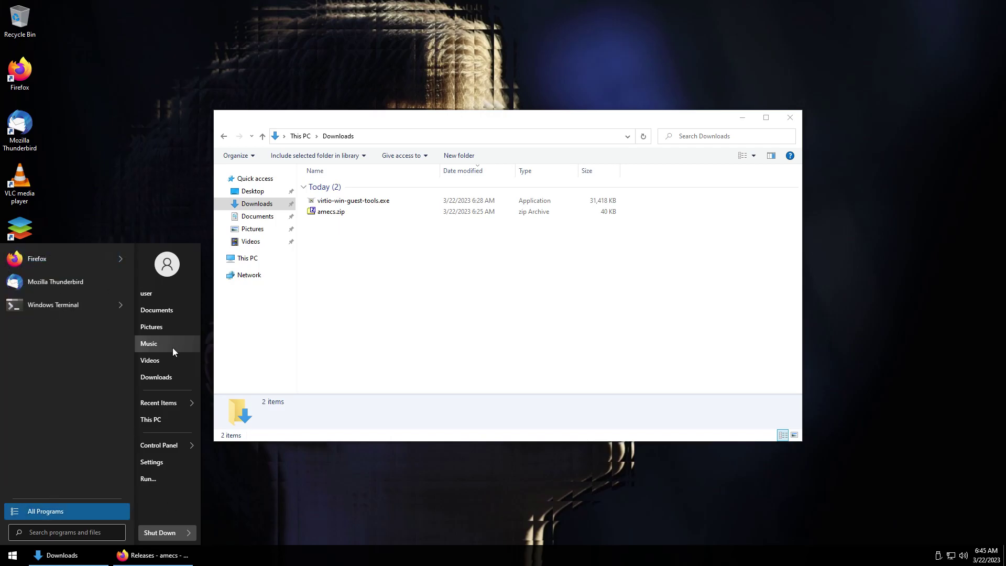
Extract amecs.zip in Downloads into its own amecs folder.
{"action": "left_click", "coordinate": [349, 321]}
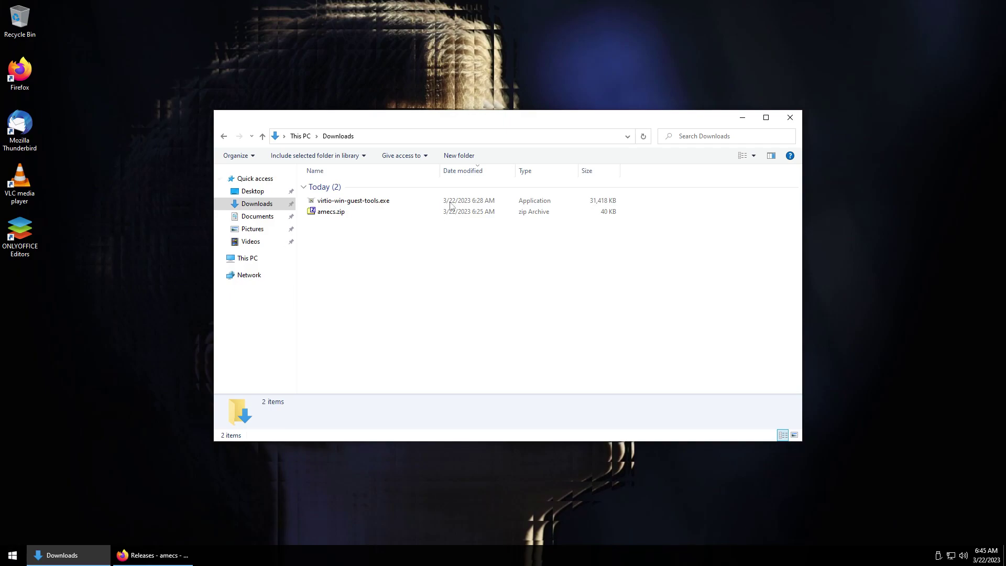
{"action": "right_click", "coordinate": [396, 216]}
{"action": "left_click", "coordinate": [361, 213]}
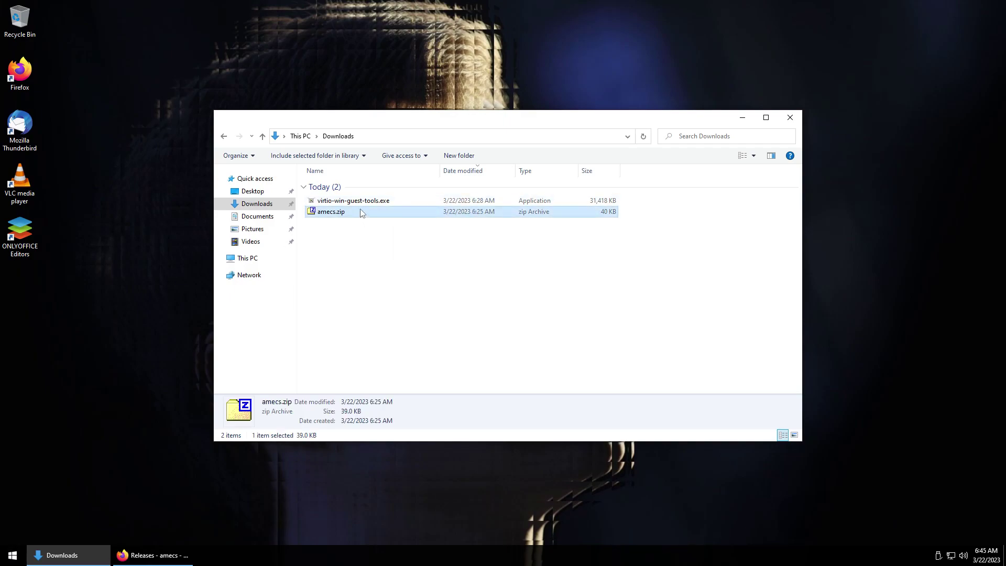
{"action": "right_click", "coordinate": [362, 212]}
{"action": "mouse_move", "coordinate": [414, 228]}
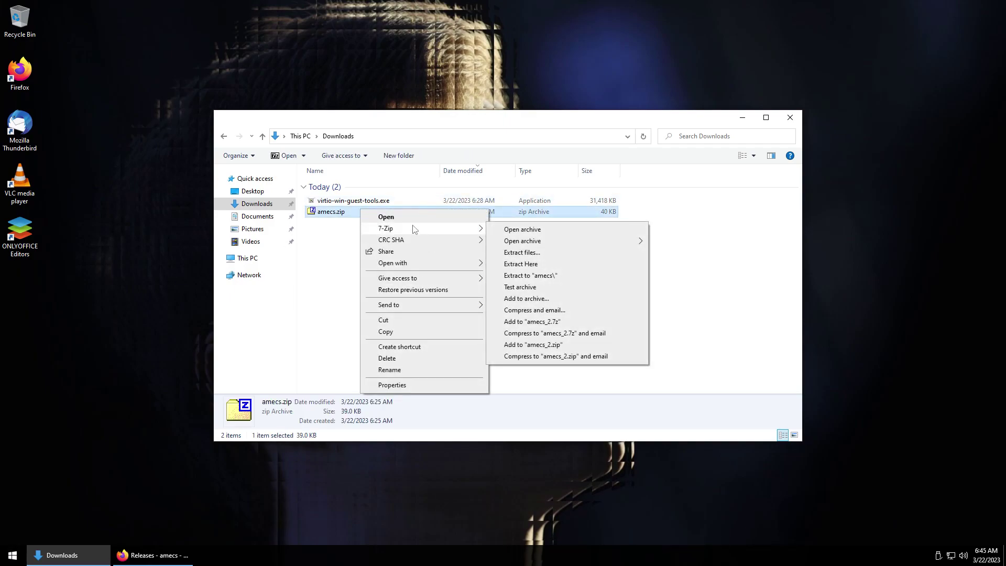
{"action": "left_click", "coordinate": [566, 277]}
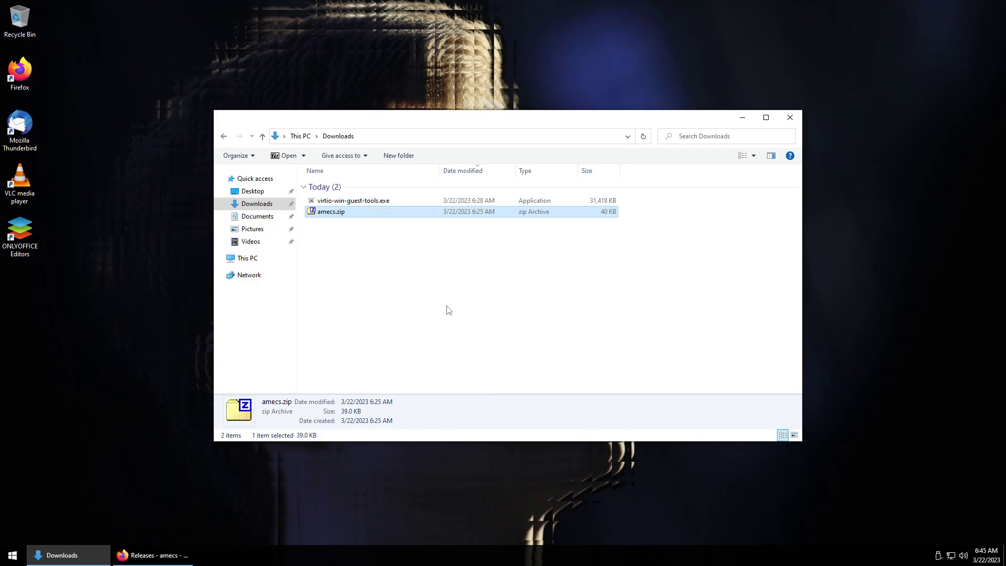
Run amecs.cmd and approve elevation with the Administrator password.
{"action": "double_click", "coordinate": [329, 226]}
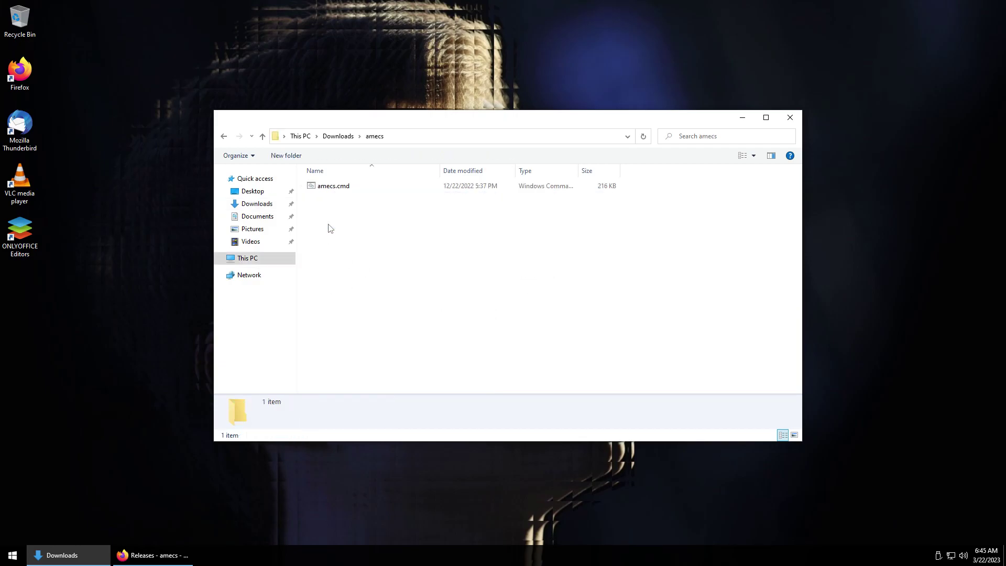
{"action": "double_click", "coordinate": [342, 188]}
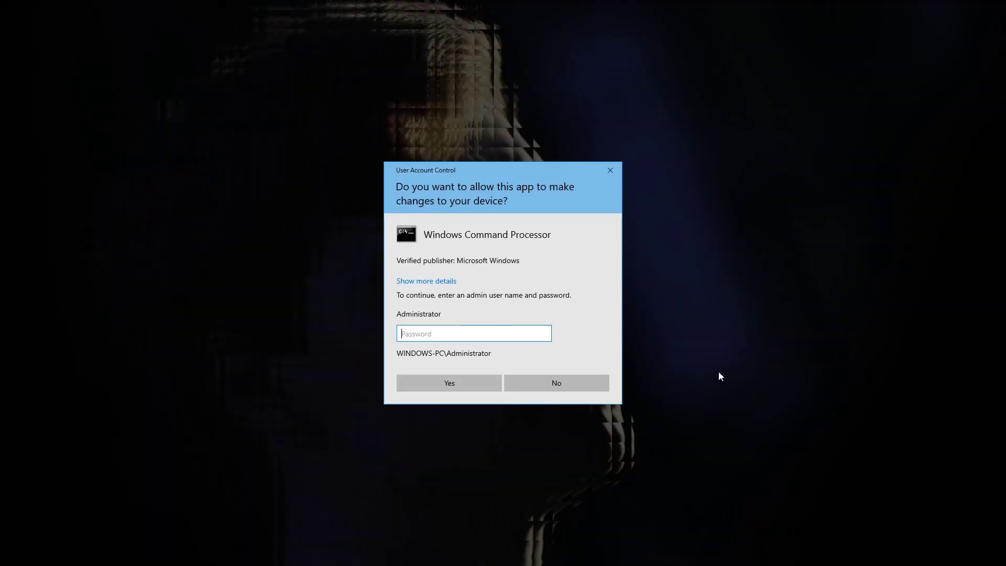
{"action": "type", "text": "*****"}
{"action": "key", "text": "Return"}
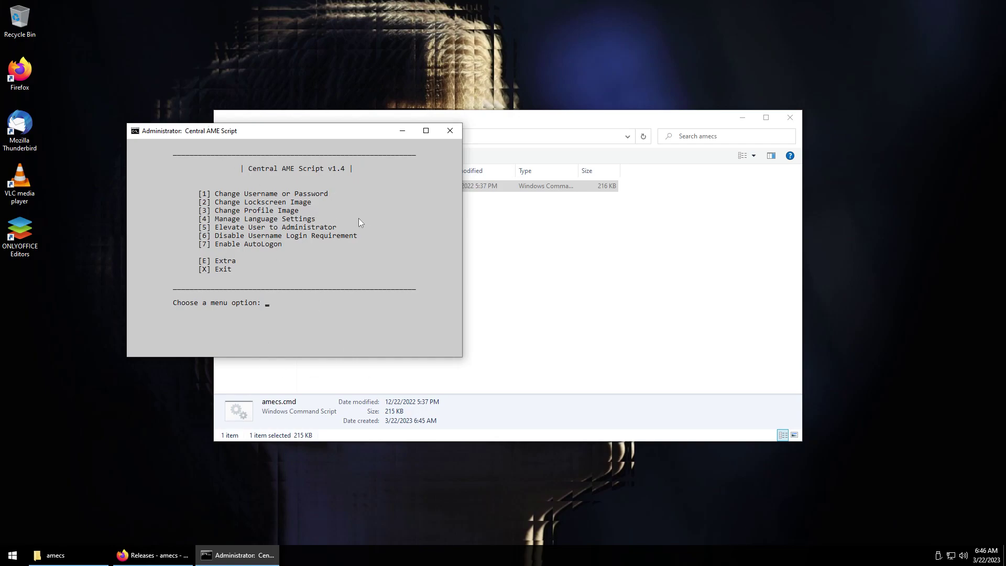
Change the account username to 'sab', decline signing out, then change its password.
{"action": "key", "text": "1"}
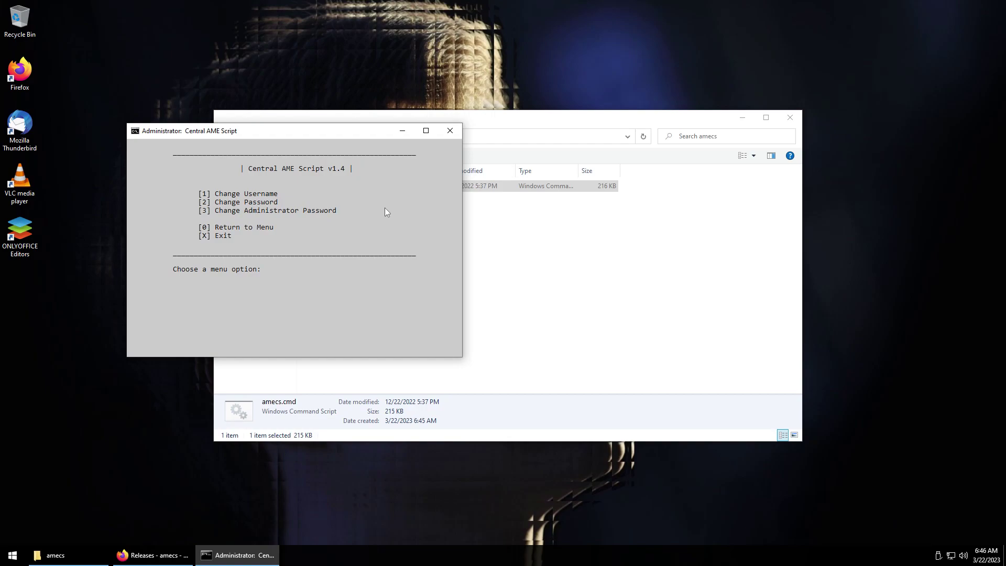
{"action": "key", "text": "1"}
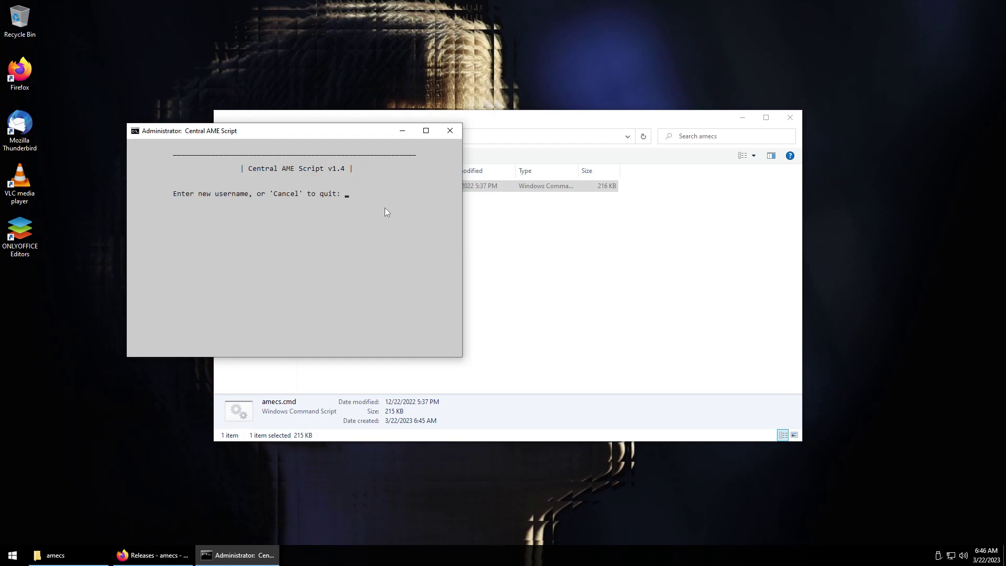
{"action": "type", "text": "sabieb"}
{"action": "key", "text": "Return"}
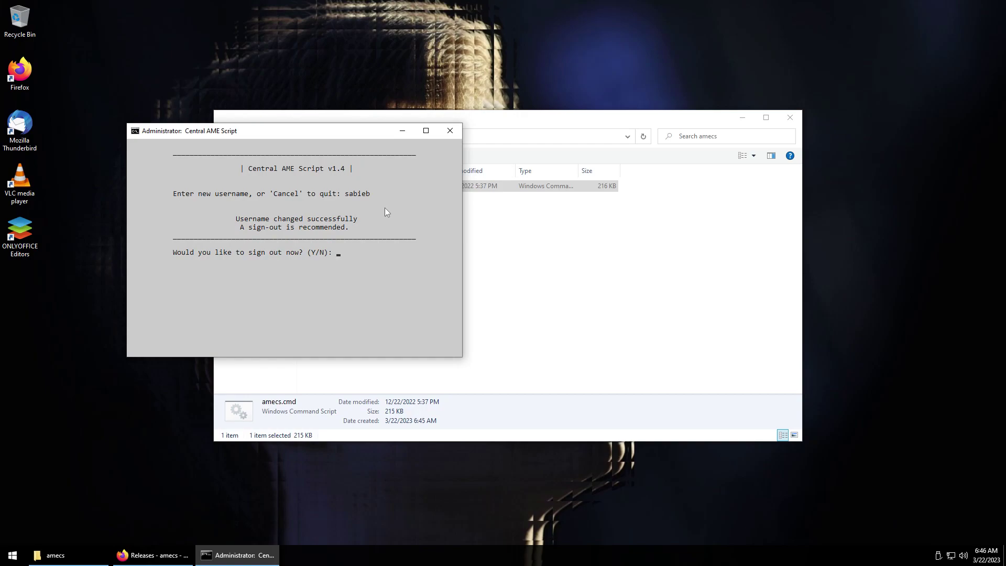
{"action": "key", "text": "n"}
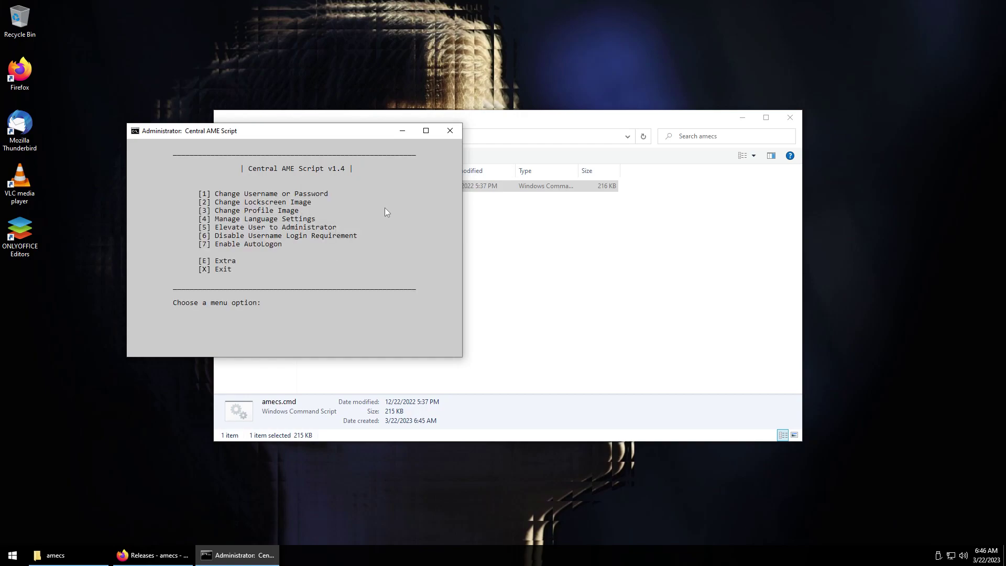
{"action": "key", "text": "1"}
{"action": "key", "text": "2"}
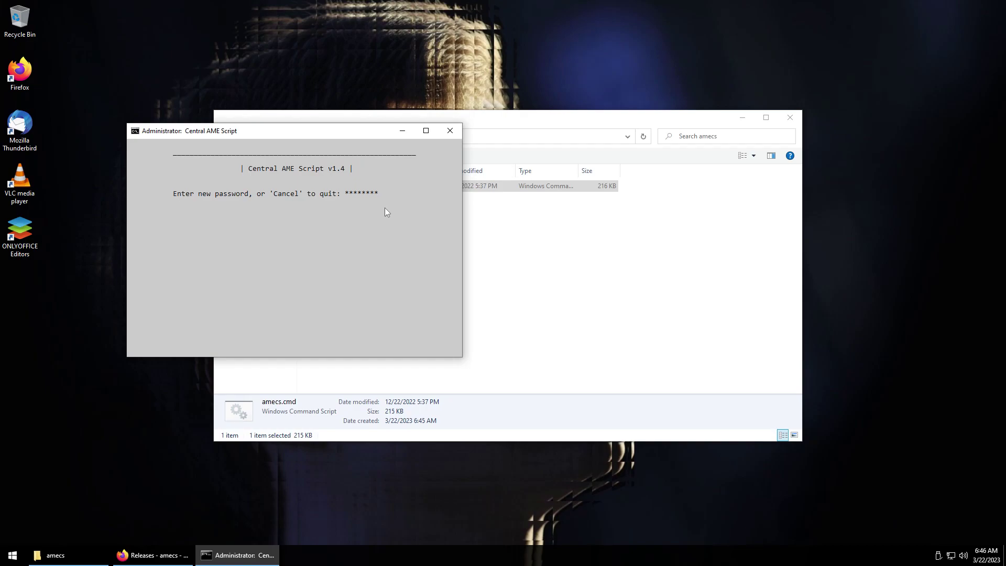
{"action": "key", "text": "Return"}
{"action": "key", "text": "Return"}
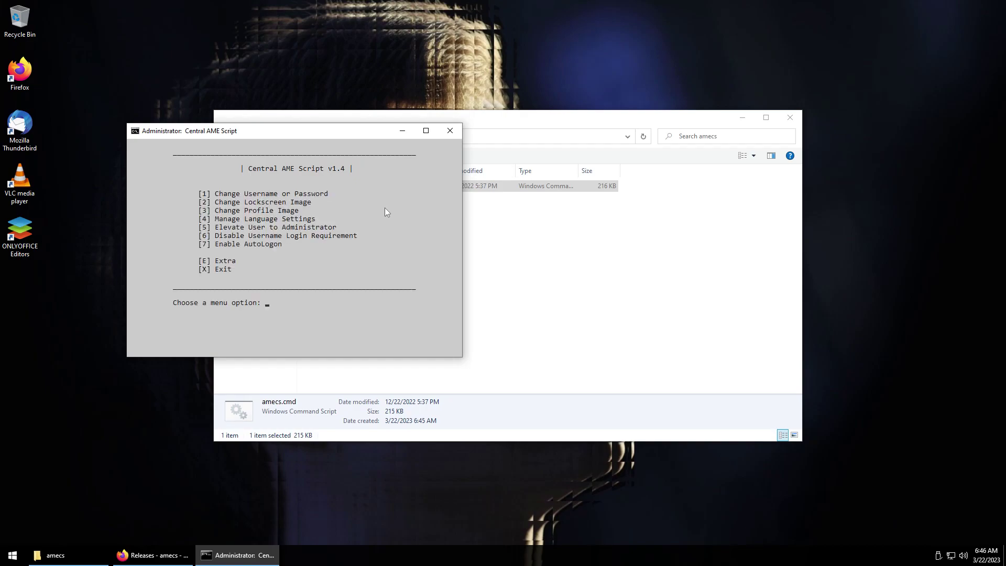
Change the username to 'sab' again, declining to sign out.
{"action": "key", "text": "1"}
{"action": "key", "text": "1"}
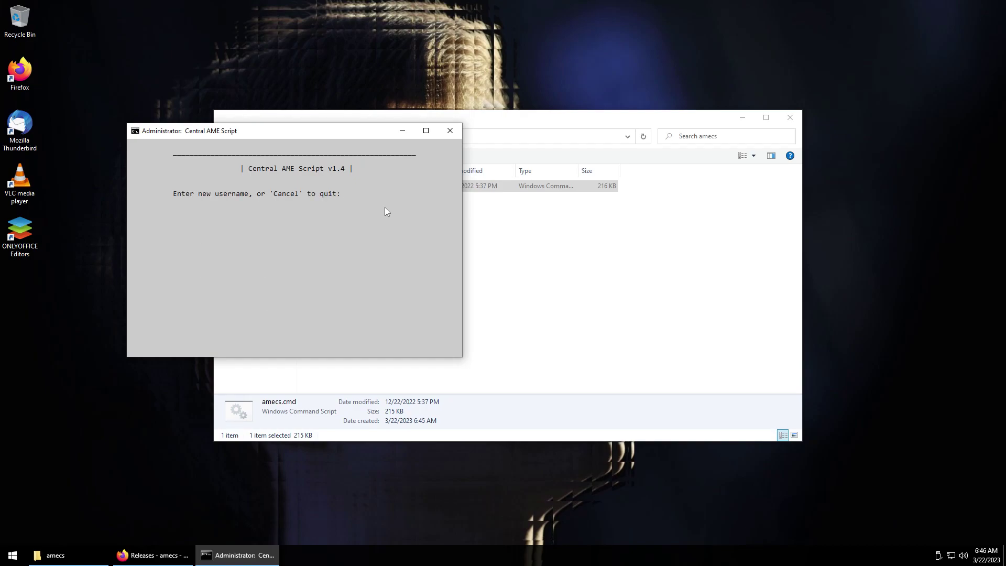
{"action": "type", "text": "sabien"}
{"action": "key", "text": "Return"}
{"action": "key", "text": "n"}
{"action": "key", "text": "1"}
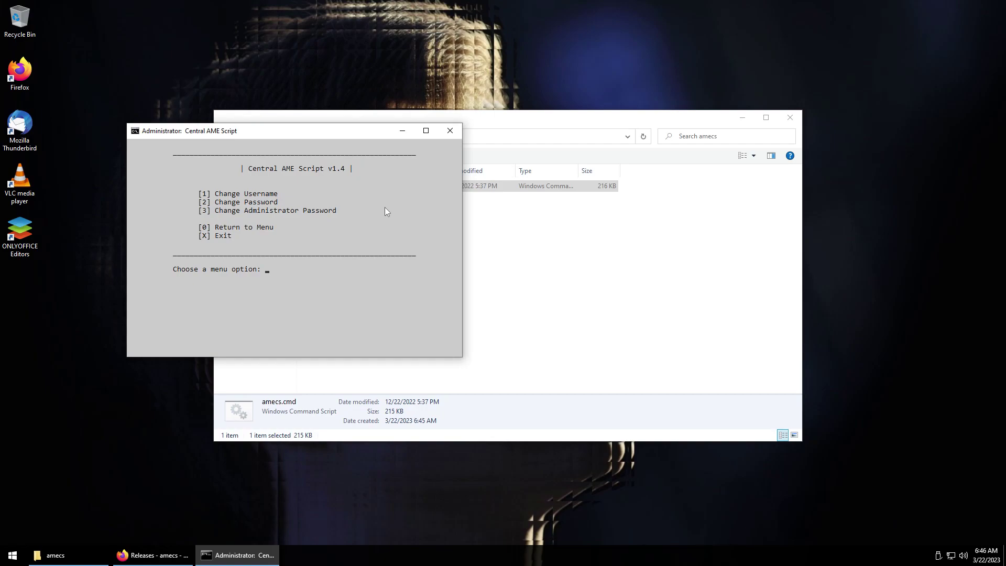
Set a new Administrator password and go back to the main menu.
{"action": "key", "text": "3"}
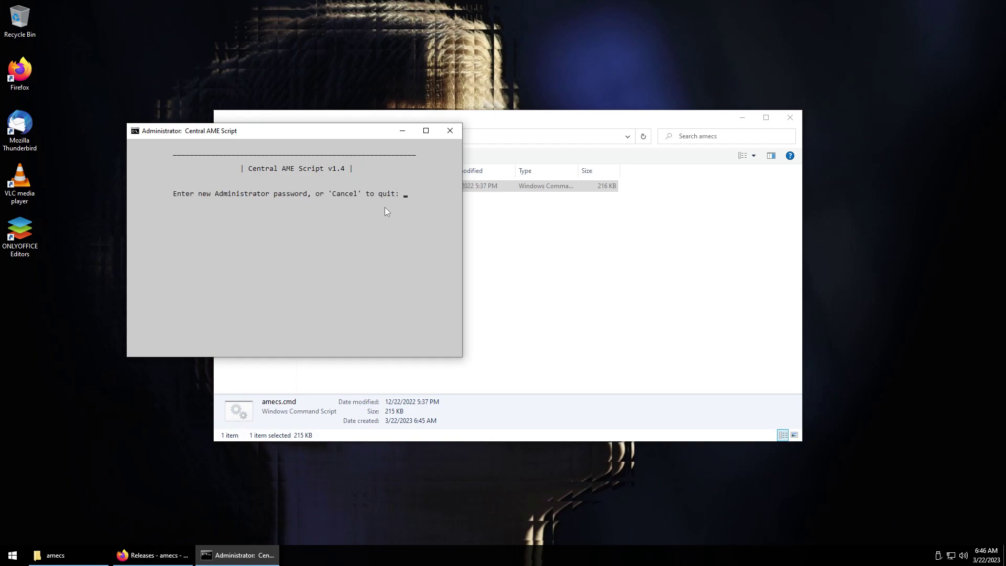
{"action": "type", "text": "********"}
{"action": "key", "text": "Return"}
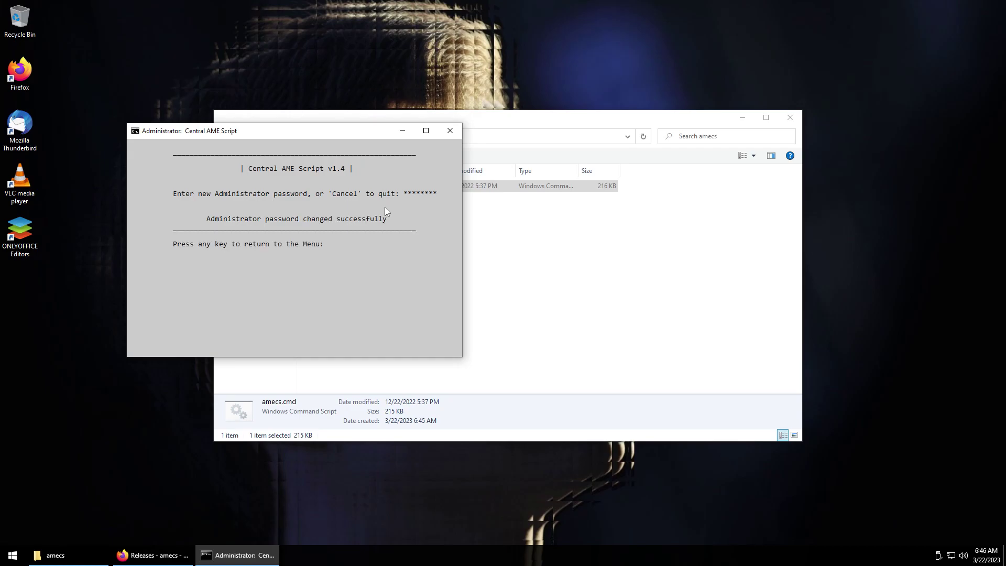
{"action": "key", "text": "Return"}
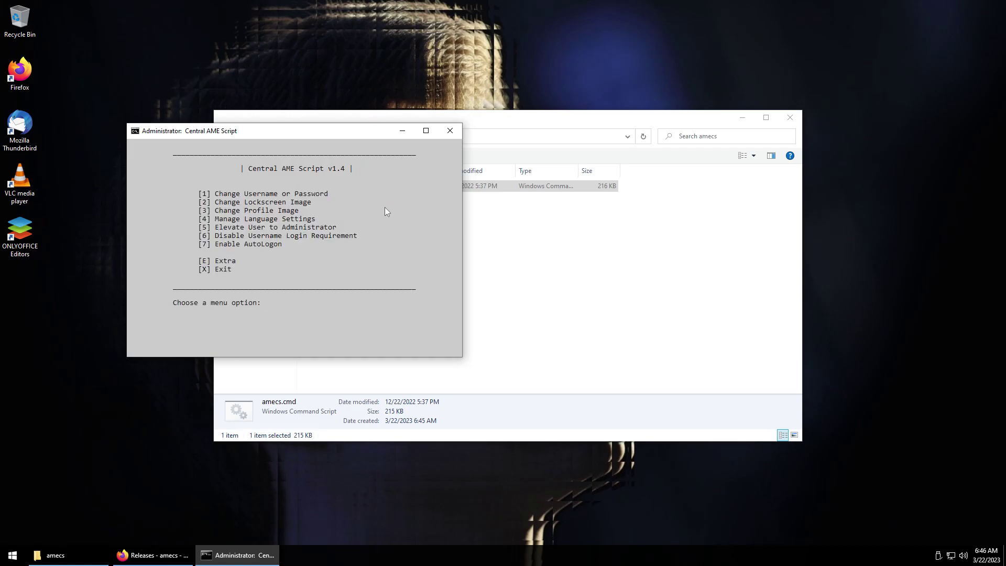
{"action": "key", "text": "3"}
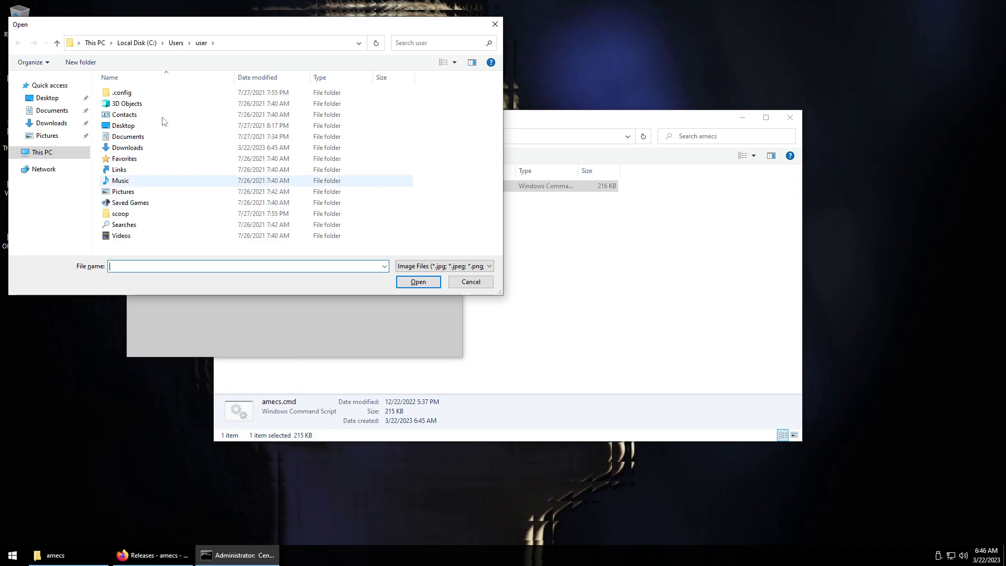
{"action": "double_click", "coordinate": [137, 190]}
{"action": "double_click", "coordinate": [181, 104]}
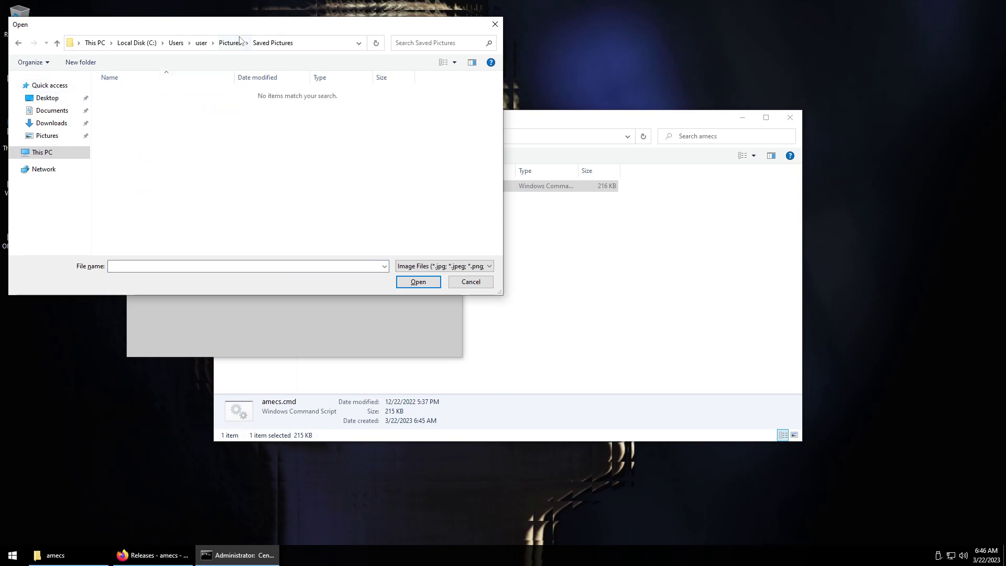
{"action": "left_click", "coordinate": [233, 43]}
{"action": "double_click", "coordinate": [163, 89]}
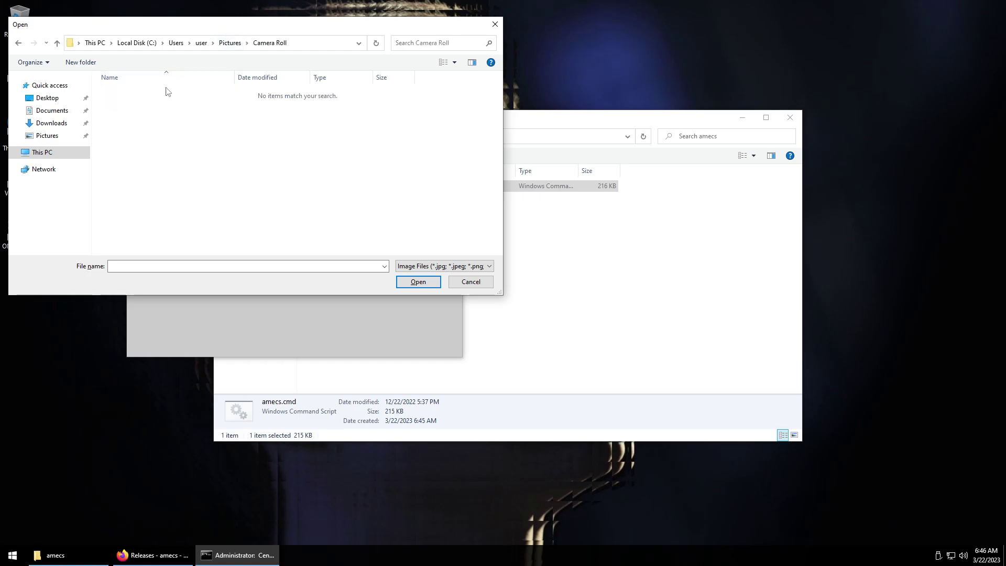
{"action": "left_click", "coordinate": [233, 42]}
{"action": "left_click", "coordinate": [473, 282]}
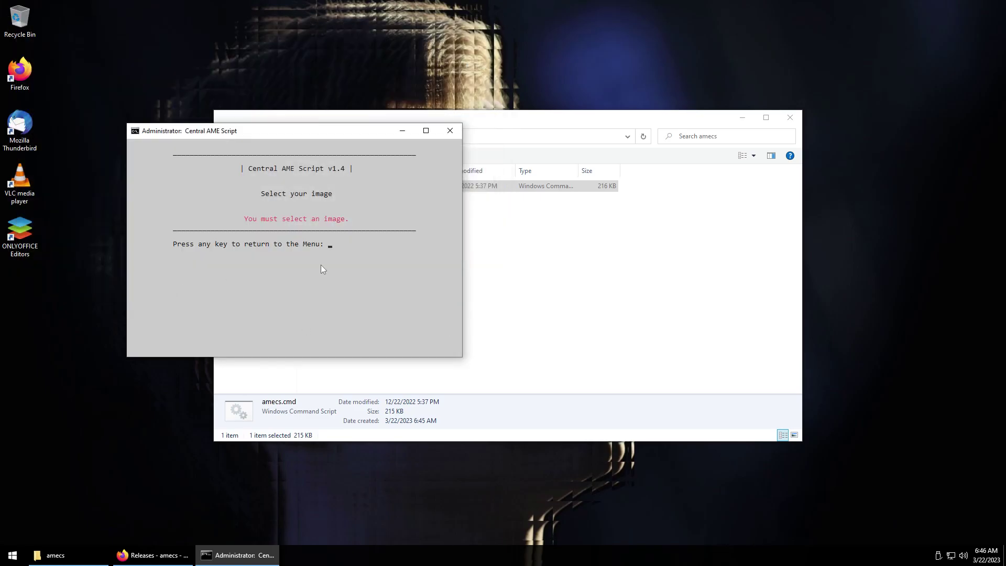
{"action": "key", "text": "Return"}
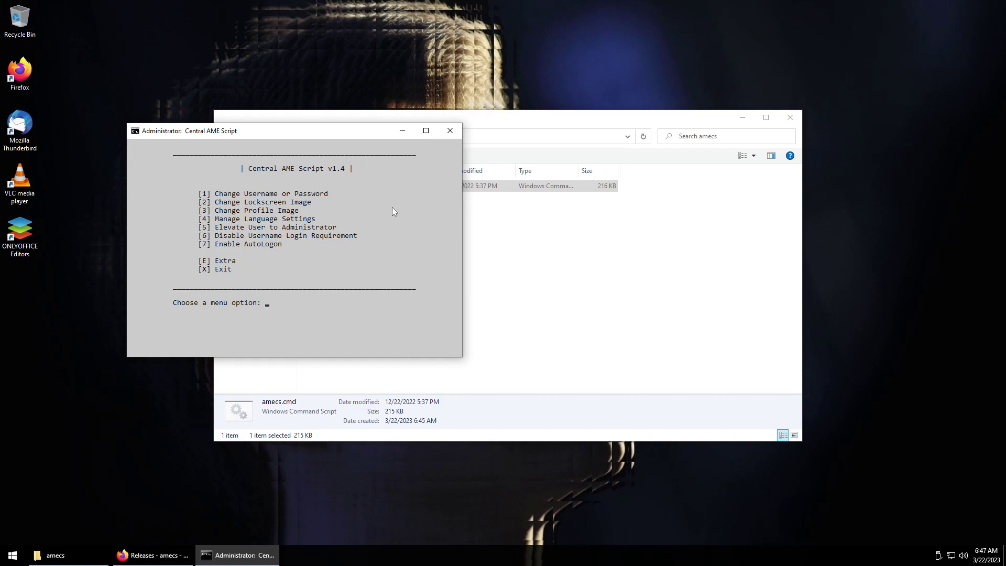
{"action": "type", "text": "2"}
{"action": "key", "text": "Return"}
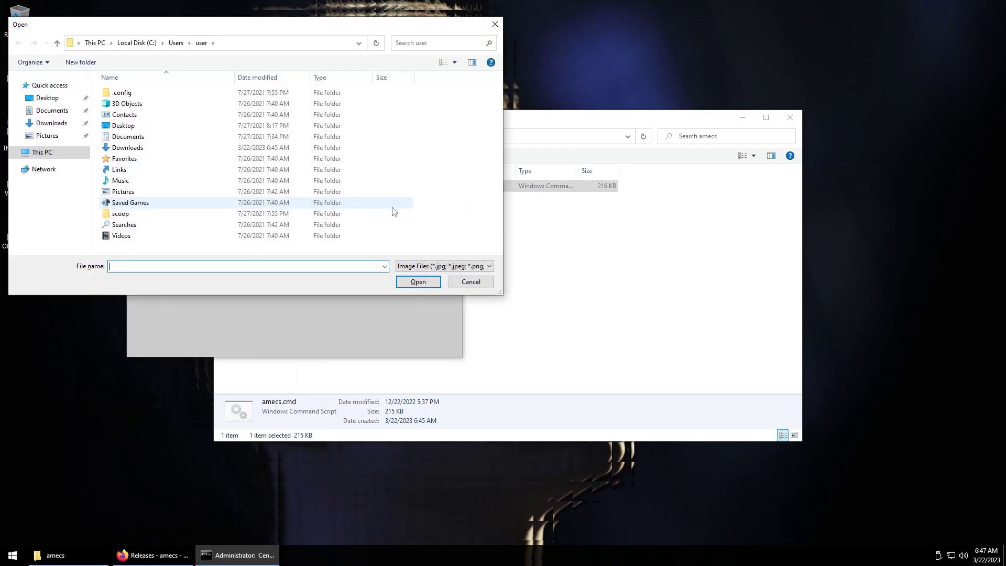
{"action": "left_click", "coordinate": [474, 283]}
{"action": "key", "text": "Return"}
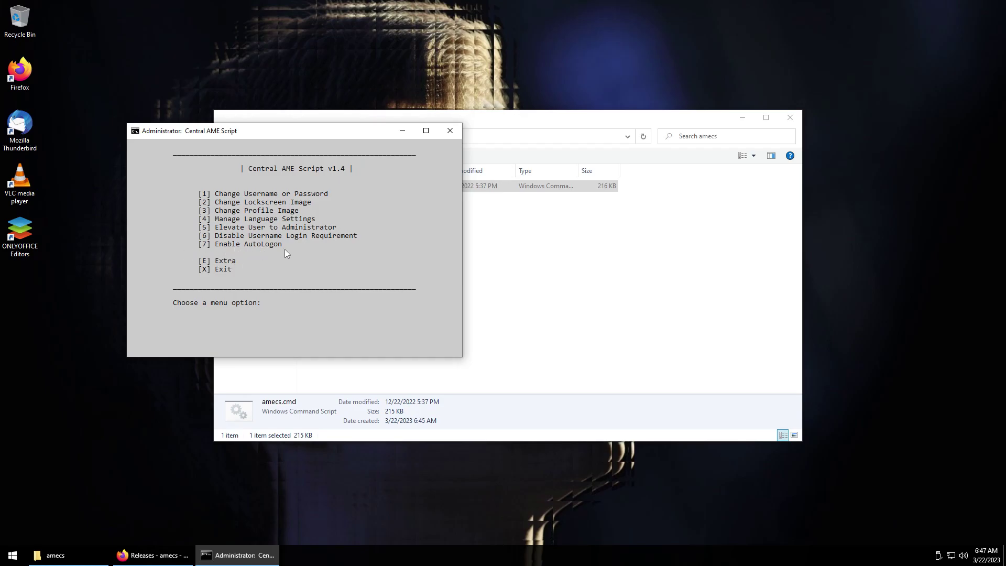
Enter 'e' at the main menu prompt to show the Extra menu with Manage WSL and Create New User.
{"action": "type", "text": "e"}
{"action": "key", "text": "Return"}
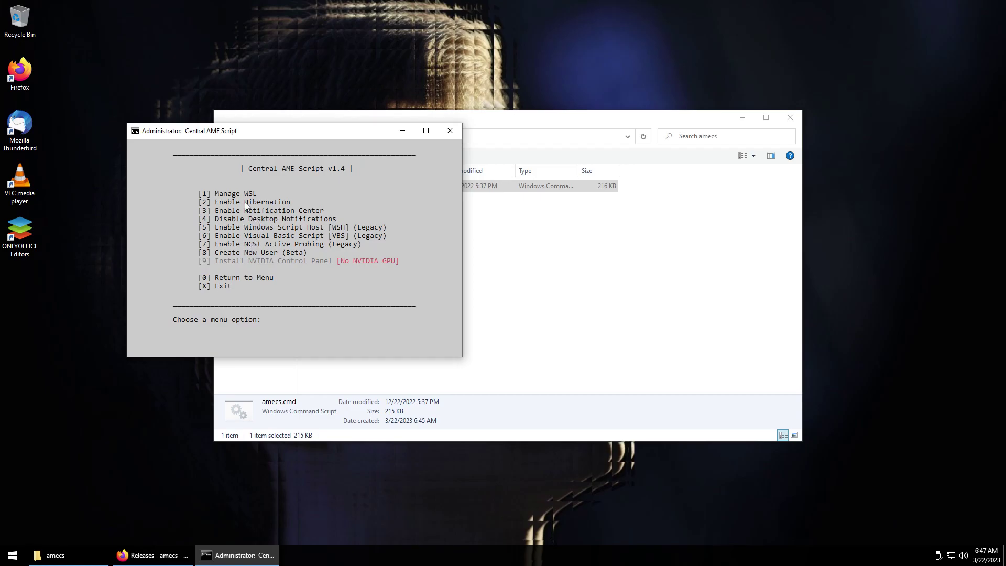